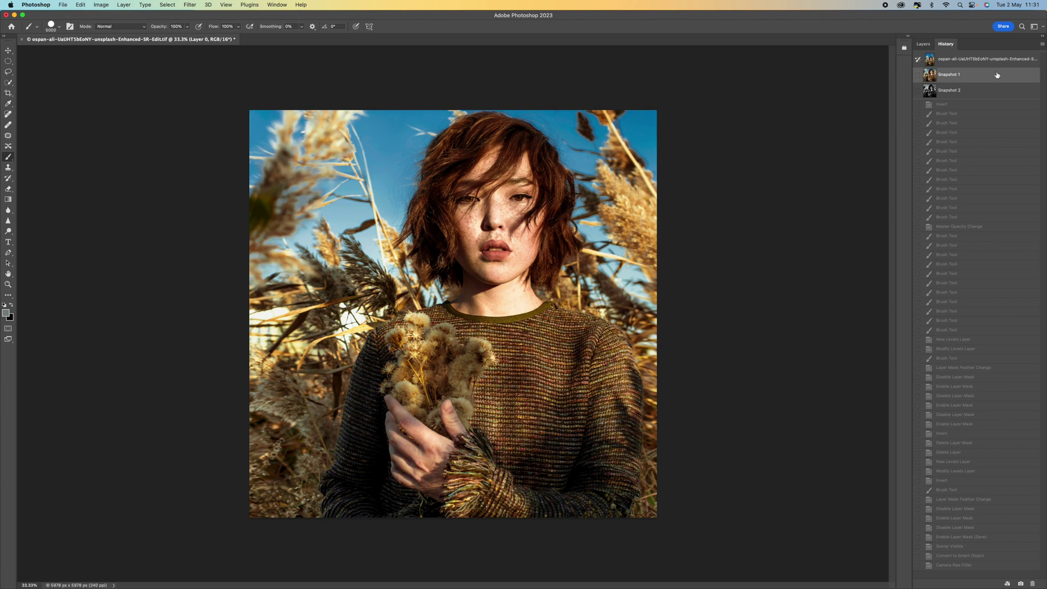
- Compare black-and-white Snapshot 2 with colour Snapshot 1, keep the colour original, and show the Layers list
{"action": "left_click", "coordinate": [964, 90]}
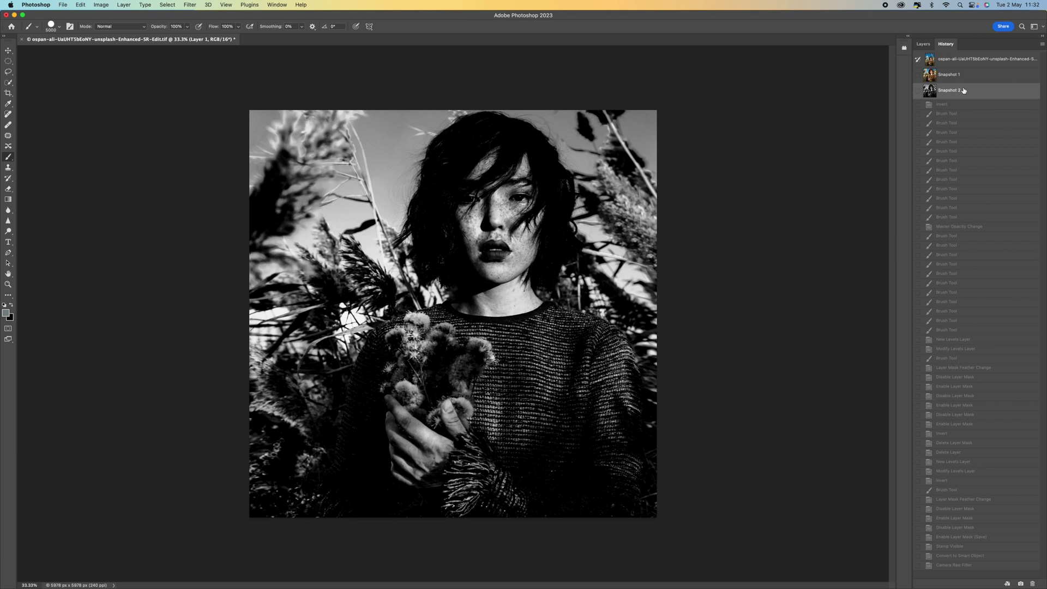
{"action": "left_click", "coordinate": [963, 75]}
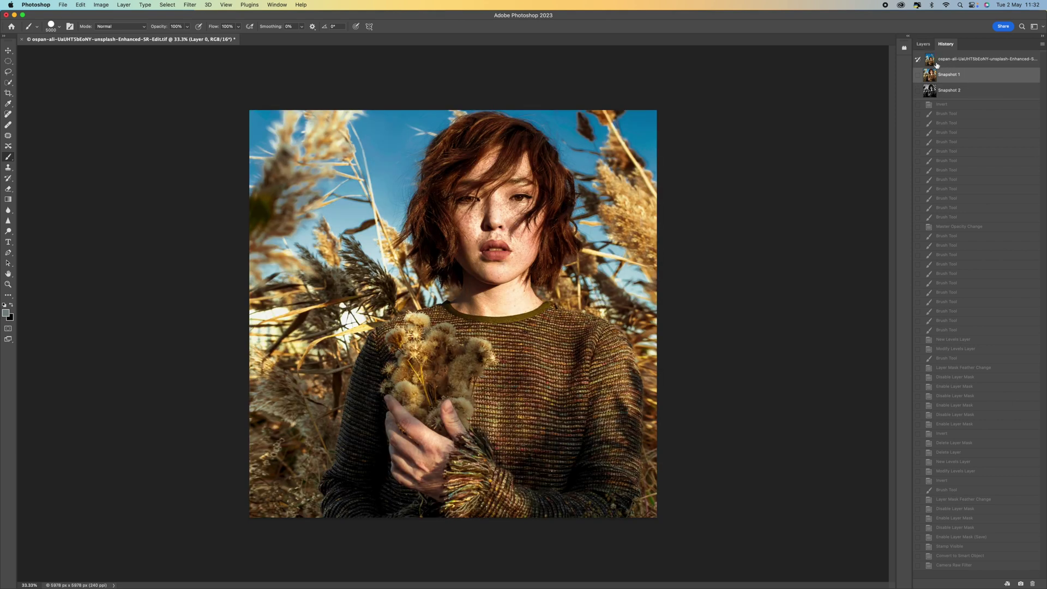
{"action": "left_click", "coordinate": [924, 44]}
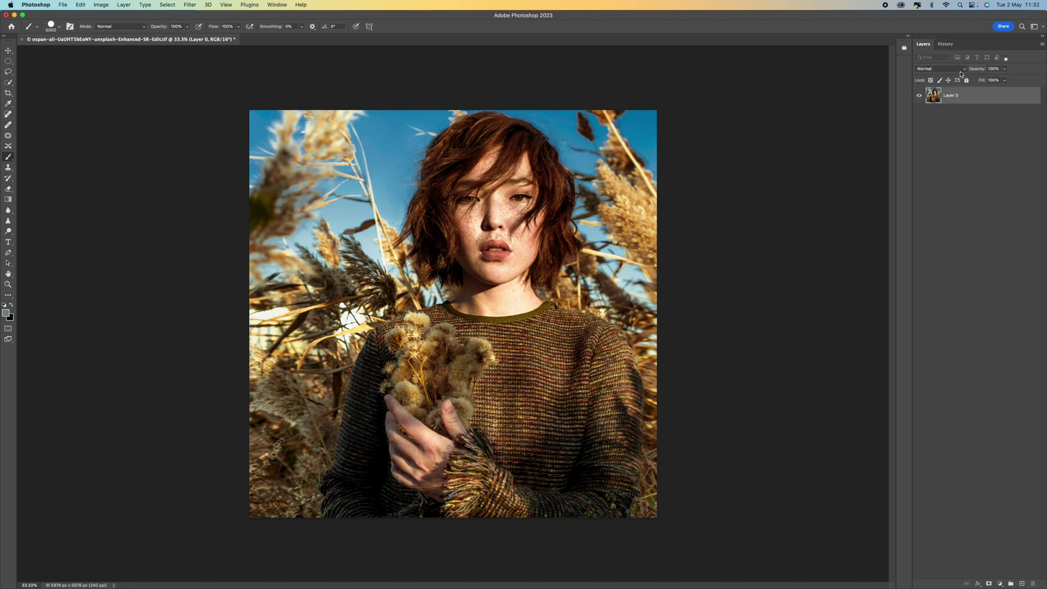
- Add a Black & White adjustment layer and apply its Auto colour mix
{"action": "left_click", "coordinate": [1000, 584]}
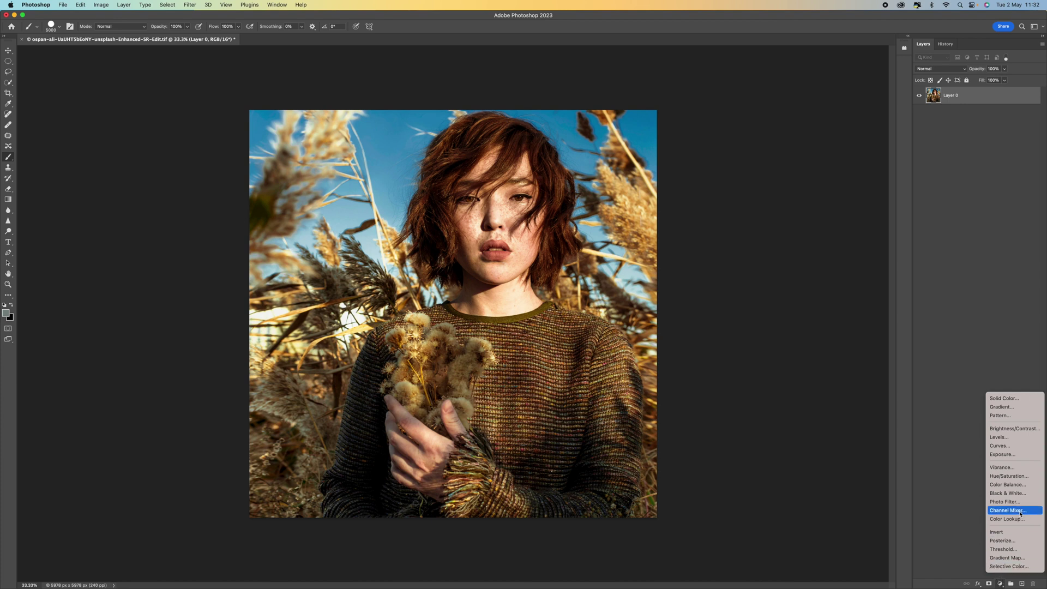
{"action": "left_click", "coordinate": [1008, 493]}
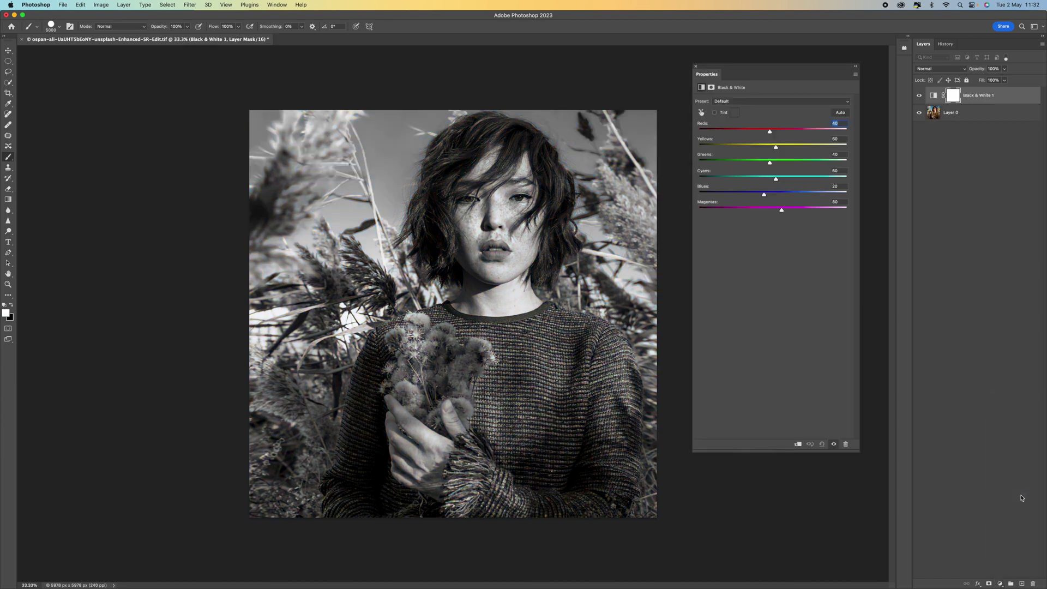
{"action": "left_click_drag", "start_coordinate": [755, 68], "coordinate": [805, 70]}
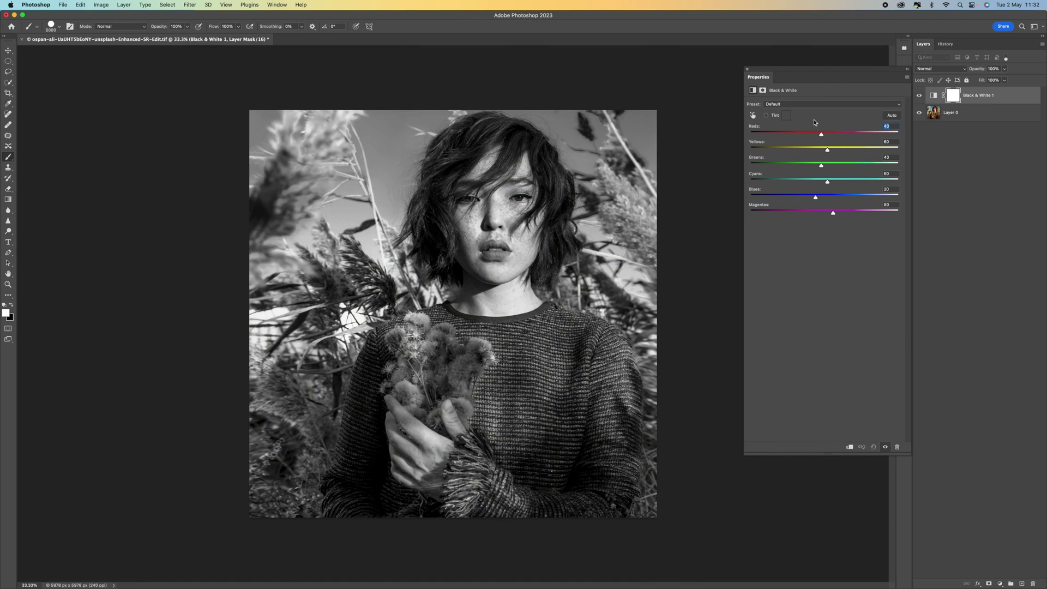
{"action": "left_click", "coordinate": [891, 116]}
- Tune the Reds slider and drag on the hair with the targeted-adjustment hand
{"action": "mouse_move", "coordinate": [818, 138]}
{"action": "left_mouse_down"}
{"action": "mouse_move", "coordinate": [833, 138]}
{"action": "mouse_move", "coordinate": [792, 135]}
{"action": "mouse_move", "coordinate": [829, 135]}
{"action": "mouse_move", "coordinate": [810, 136]}
{"action": "left_mouse_up"}
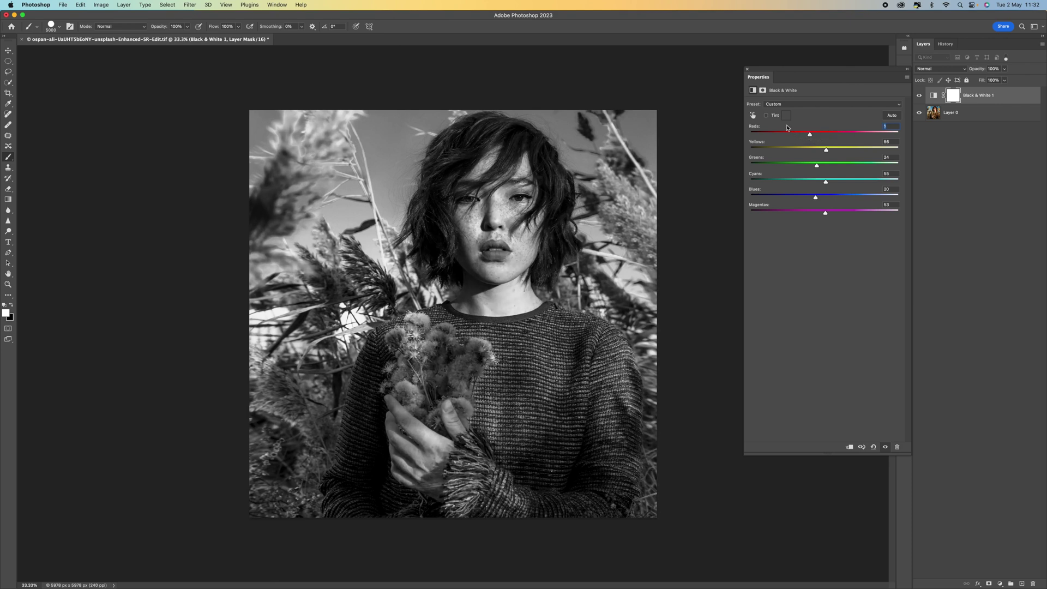
{"action": "left_click", "coordinate": [753, 116]}
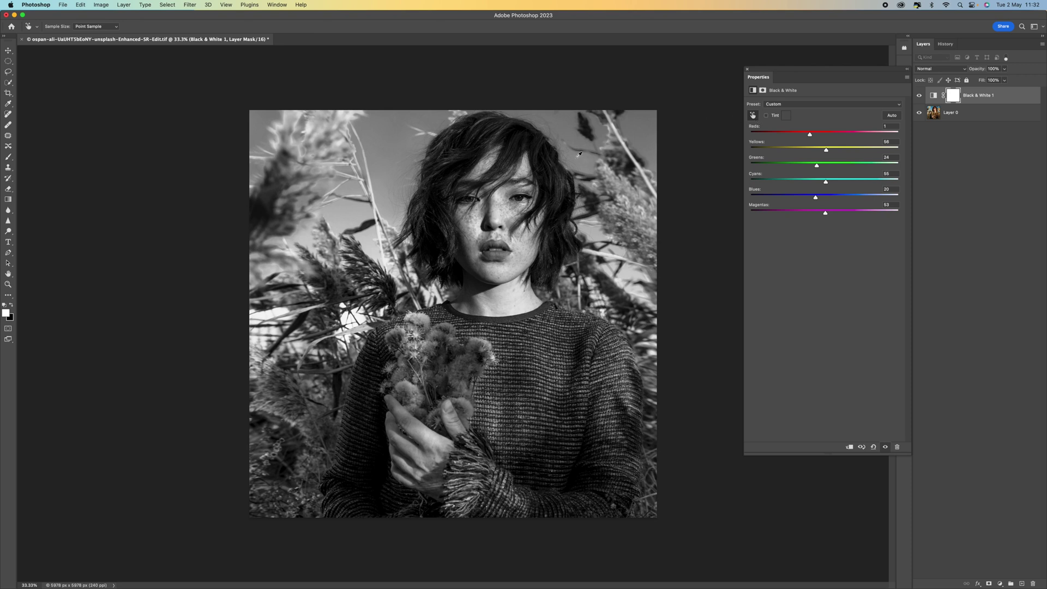
{"action": "left_click", "coordinate": [510, 167]}
{"action": "mouse_move", "coordinate": [511, 167]}
{"action": "left_mouse_down"}
{"action": "mouse_move", "coordinate": [531, 166]}
{"action": "mouse_move", "coordinate": [497, 166]}
{"action": "mouse_move", "coordinate": [508, 166]}
{"action": "left_mouse_up"}
{"action": "left_click_drag", "start_coordinate": [808, 135], "coordinate": [822, 213]}
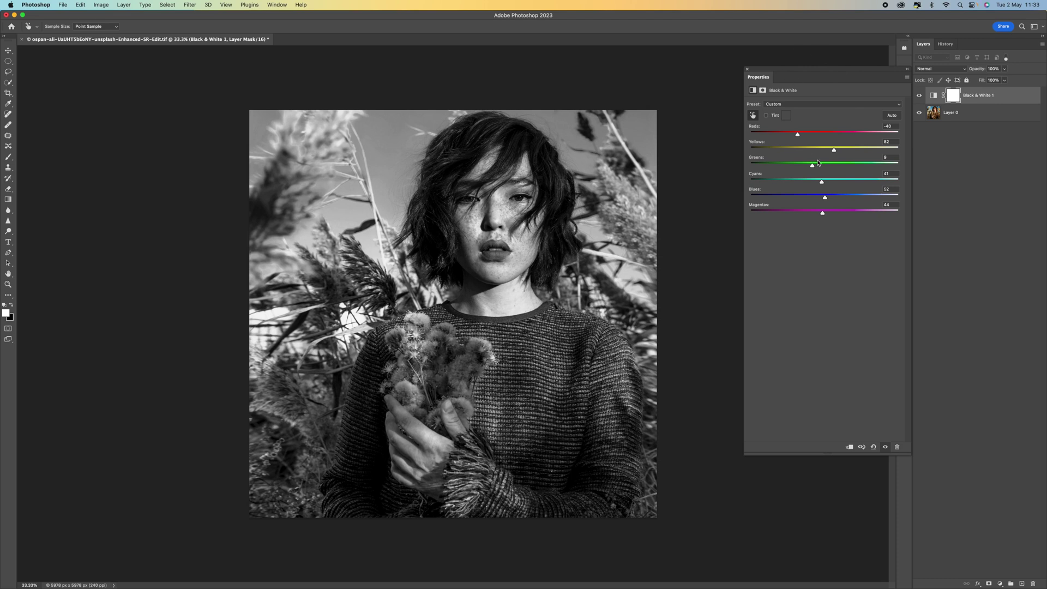
- Lower the Blues and Yellows sliders in the Black & White 1 mix to darken the sky
{"action": "key", "text": "super+equal"}
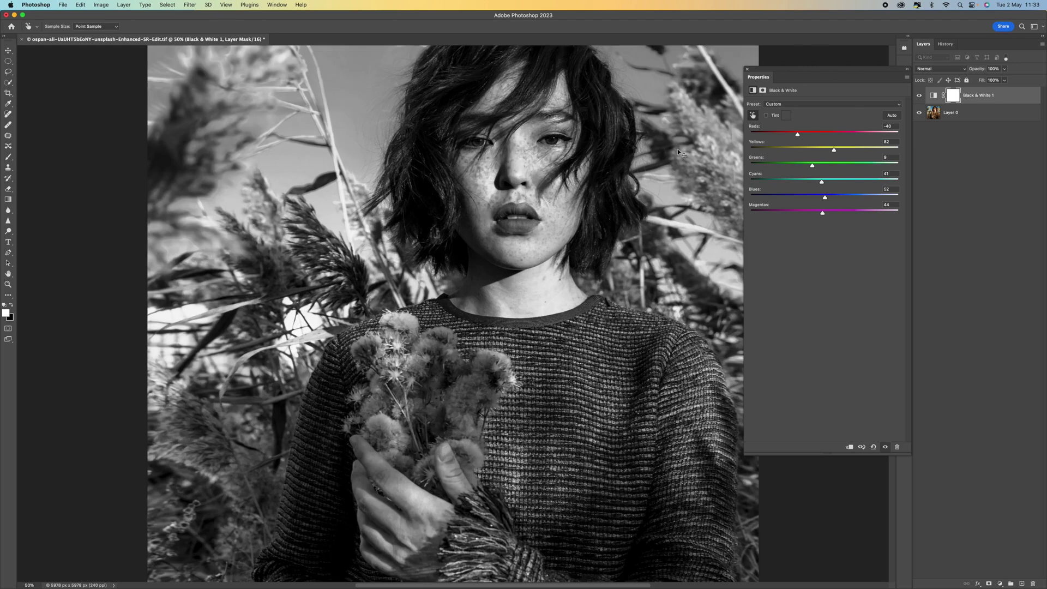
{"action": "left_click_drag", "start_coordinate": [358, 112], "coordinate": [485, 188]}
{"action": "key", "text": "super+equal"}
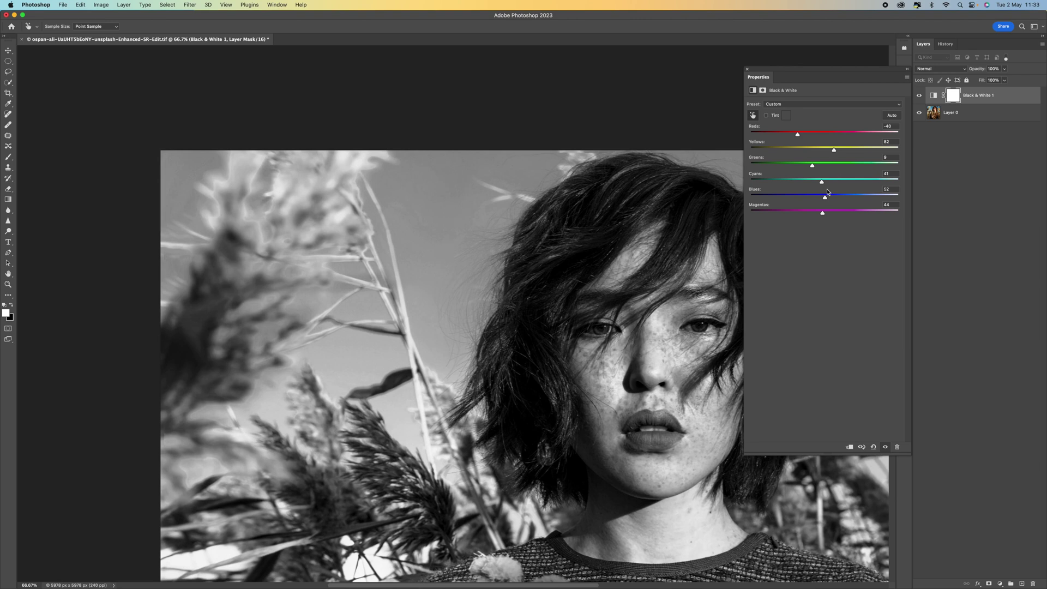
{"action": "mouse_move", "coordinate": [825, 196]}
{"action": "left_mouse_down"}
{"action": "mouse_move", "coordinate": [805, 198]}
{"action": "mouse_move", "coordinate": [840, 183]}
{"action": "mouse_move", "coordinate": [825, 184]}
{"action": "left_mouse_up"}
{"action": "key", "text": "super+minus"}
{"action": "key", "text": "super+minus"}
{"action": "mouse_move", "coordinate": [831, 147]}
{"action": "left_mouse_down"}
{"action": "mouse_move", "coordinate": [785, 137]}
{"action": "mouse_move", "coordinate": [829, 152]}
{"action": "left_mouse_up"}
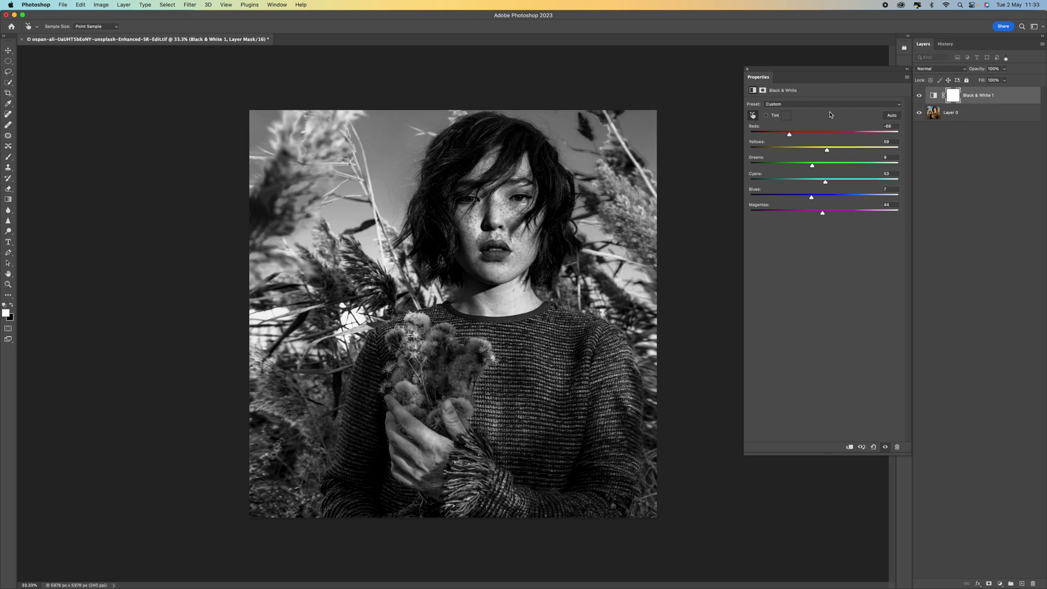
- Add a Gradient Map adjustment layer and bring up its Gradient Editor
{"action": "left_click", "coordinate": [748, 70]}
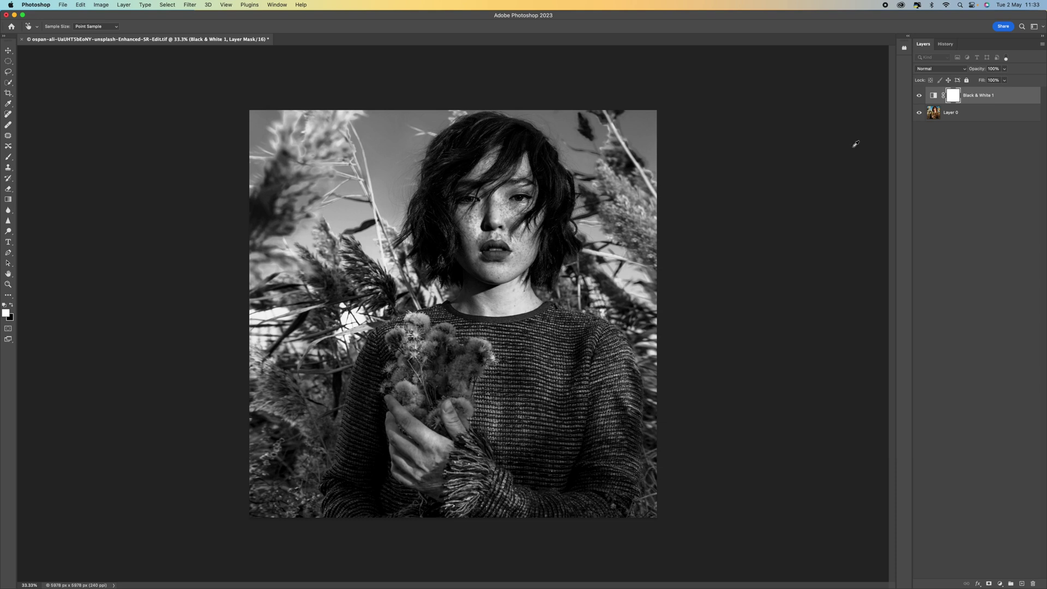
{"action": "left_click", "coordinate": [1001, 584]}
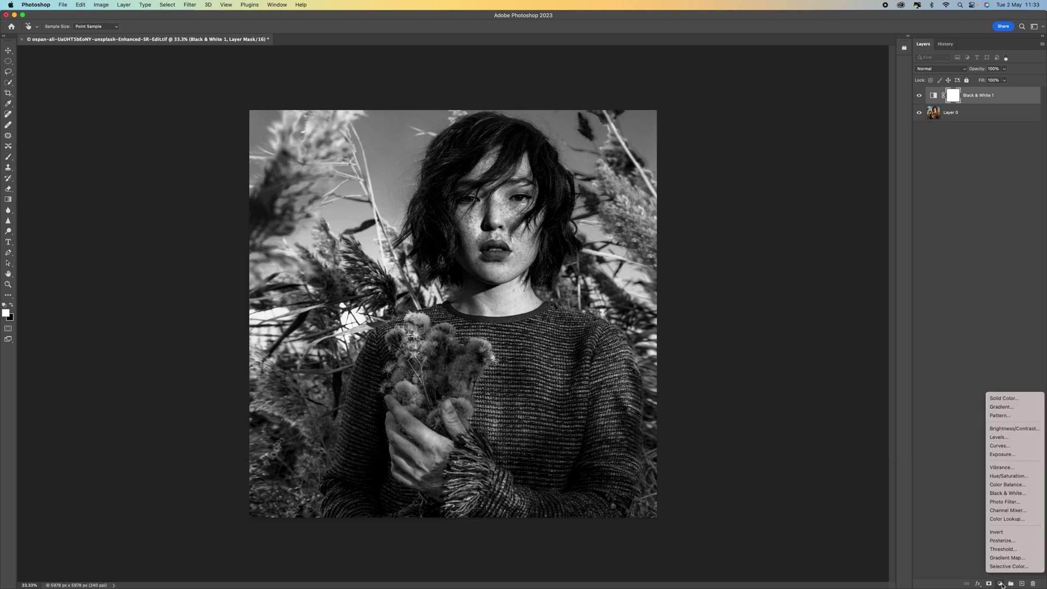
{"action": "left_click", "coordinate": [1007, 557]}
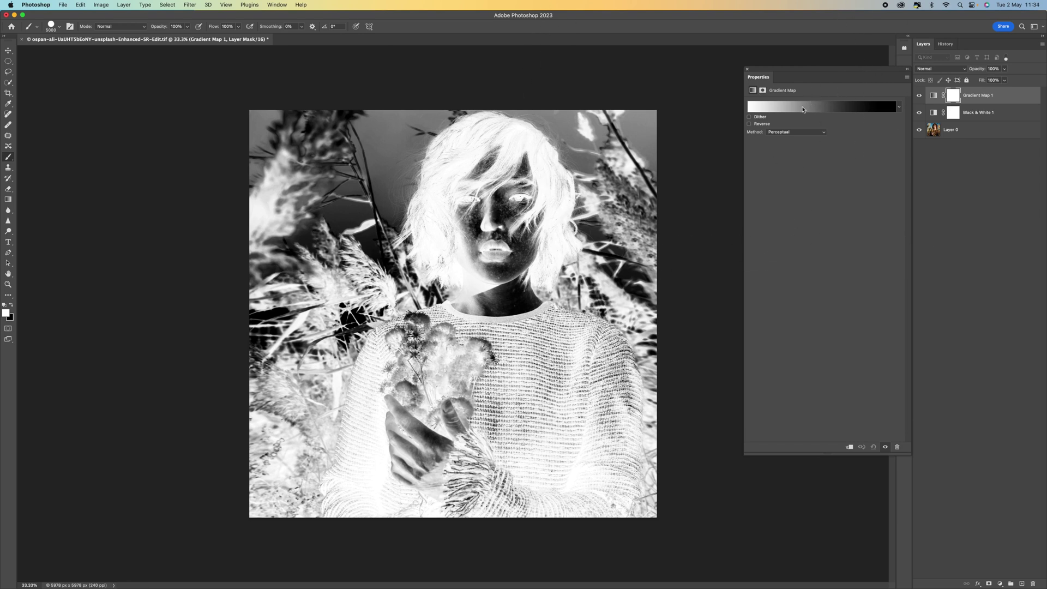
{"action": "left_click", "coordinate": [819, 109]}
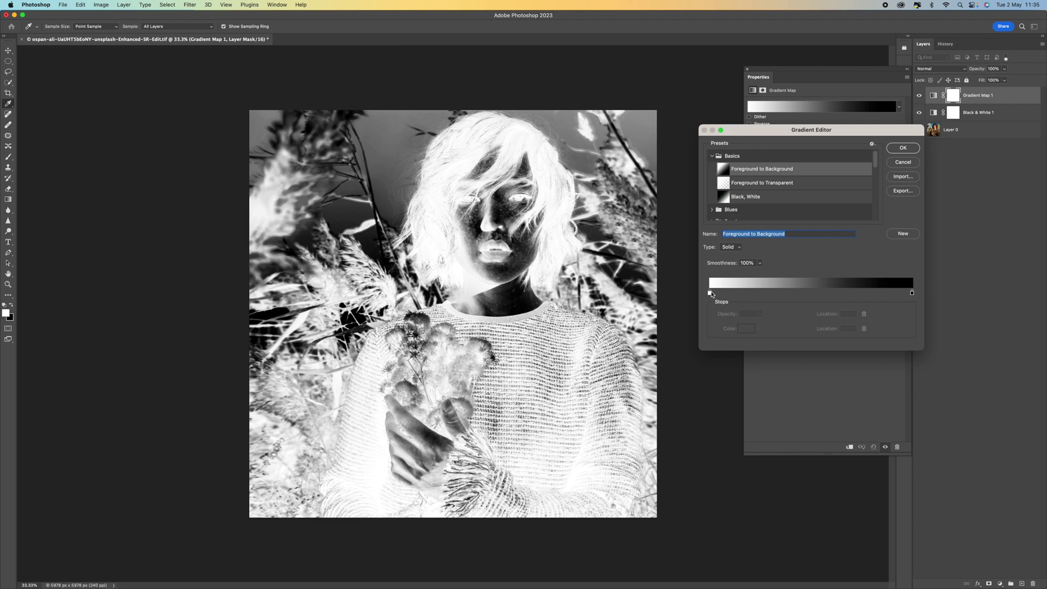
- Set the gradient's left stop to black 000000 and right stop to white ffffff
{"action": "left_click", "coordinate": [710, 293]}
{"action": "left_click", "coordinate": [746, 329]}
{"action": "left_click_drag", "start_coordinate": [731, 131], "coordinate": [662, 198]}
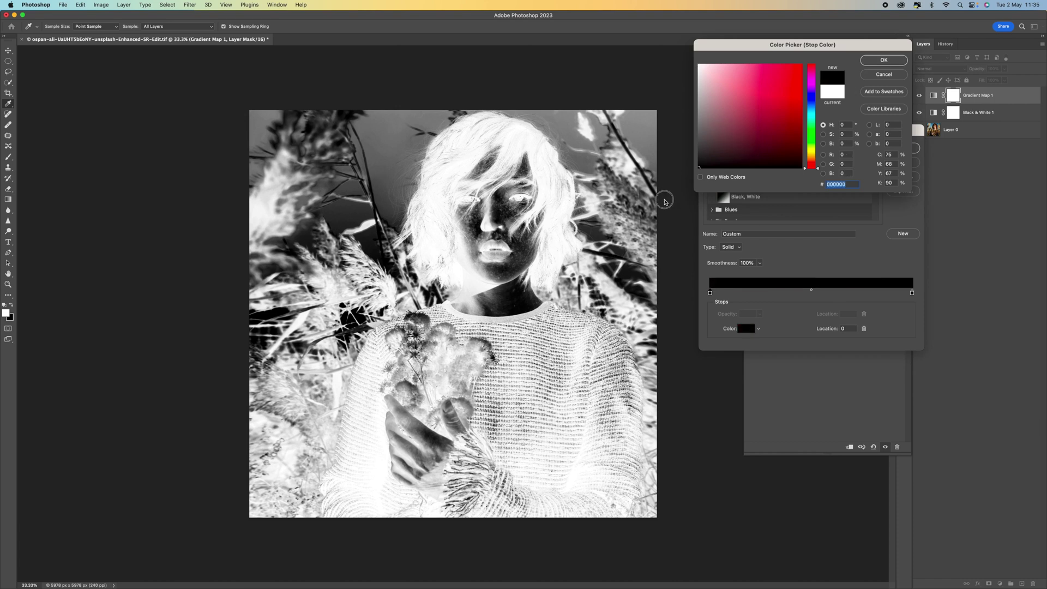
{"action": "left_click", "coordinate": [894, 66]}
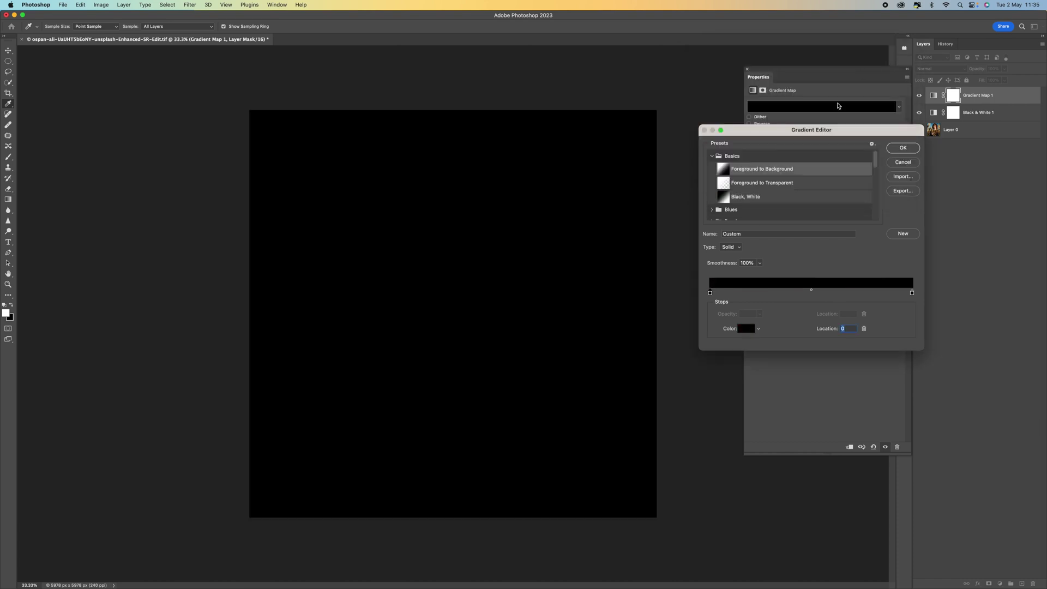
{"action": "left_click", "coordinate": [913, 294]}
{"action": "left_click", "coordinate": [746, 329]}
{"action": "left_click_drag", "start_coordinate": [738, 101], "coordinate": [664, 29]}
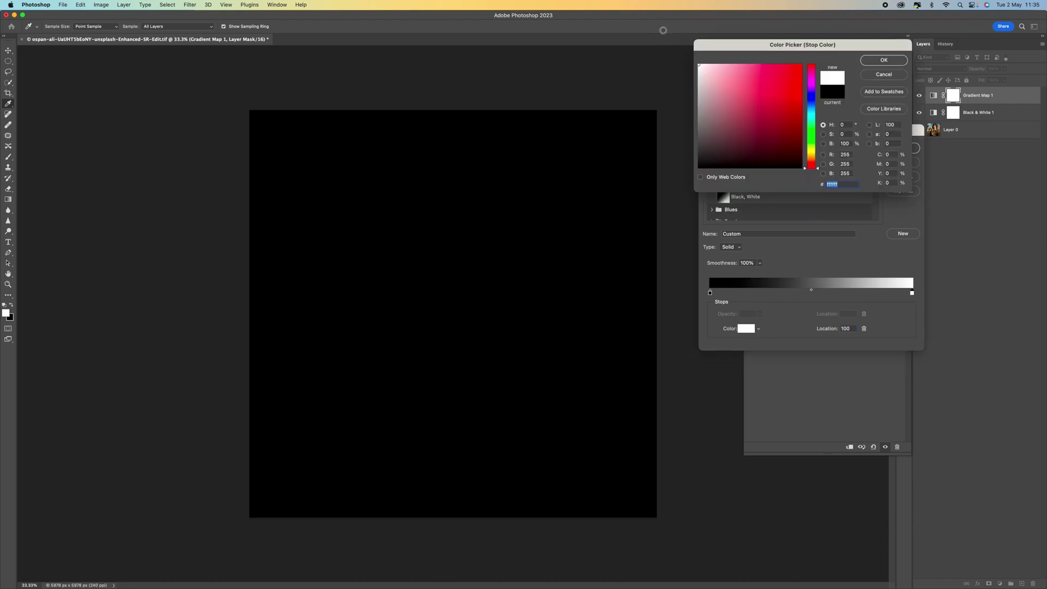
{"action": "left_click", "coordinate": [885, 60]}
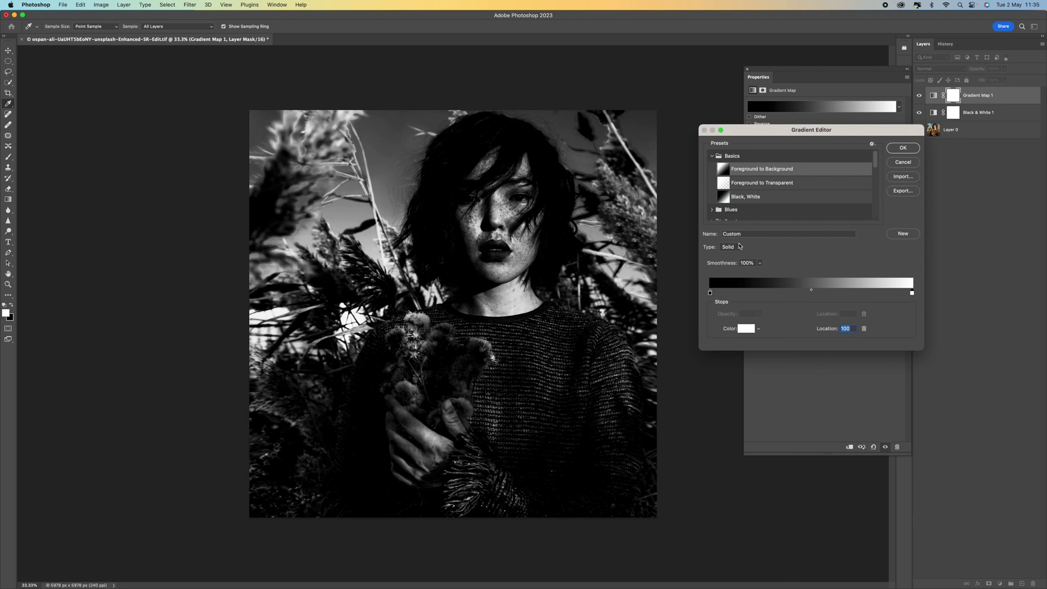
- Pull the white stop inward to about 88, set the midpoint near 56, and accept the gradient
{"action": "left_click_drag", "start_coordinate": [711, 293], "coordinate": [718, 293]}
{"action": "left_click_drag", "start_coordinate": [912, 293], "coordinate": [888, 293]}
{"action": "left_click_drag", "start_coordinate": [718, 293], "coordinate": [712, 292]}
{"action": "mouse_move", "coordinate": [800, 293]}
{"action": "left_mouse_down"}
{"action": "mouse_move", "coordinate": [812, 293]}
{"action": "mouse_move", "coordinate": [796, 293]}
{"action": "left_mouse_up"}
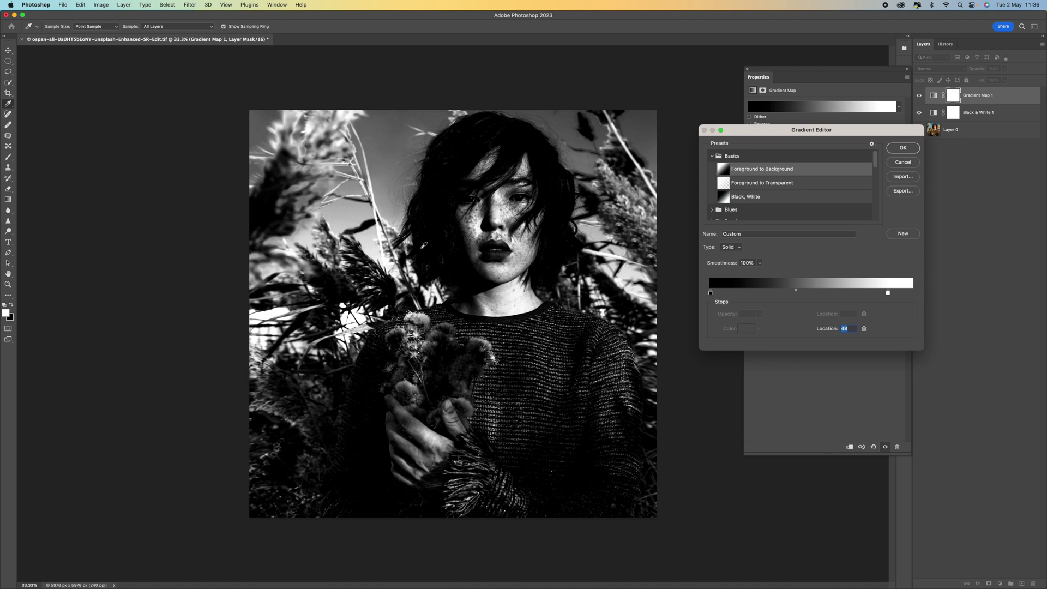
{"action": "left_click", "coordinate": [912, 148]}
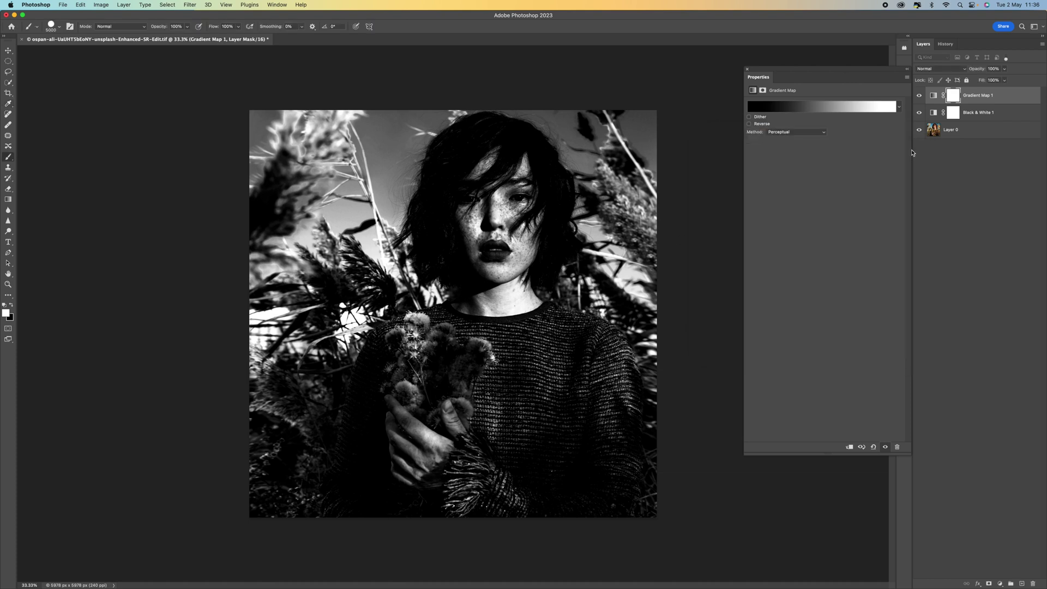
- Add a Levels adjustment layer on top of the stack
{"action": "left_click", "coordinate": [747, 70]}
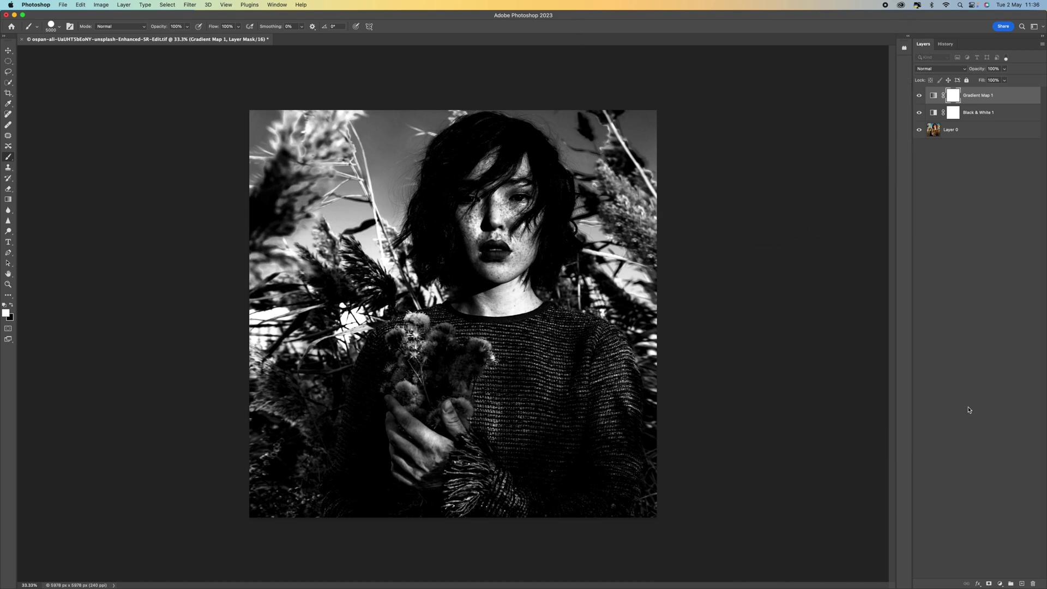
{"action": "left_click", "coordinate": [1001, 584]}
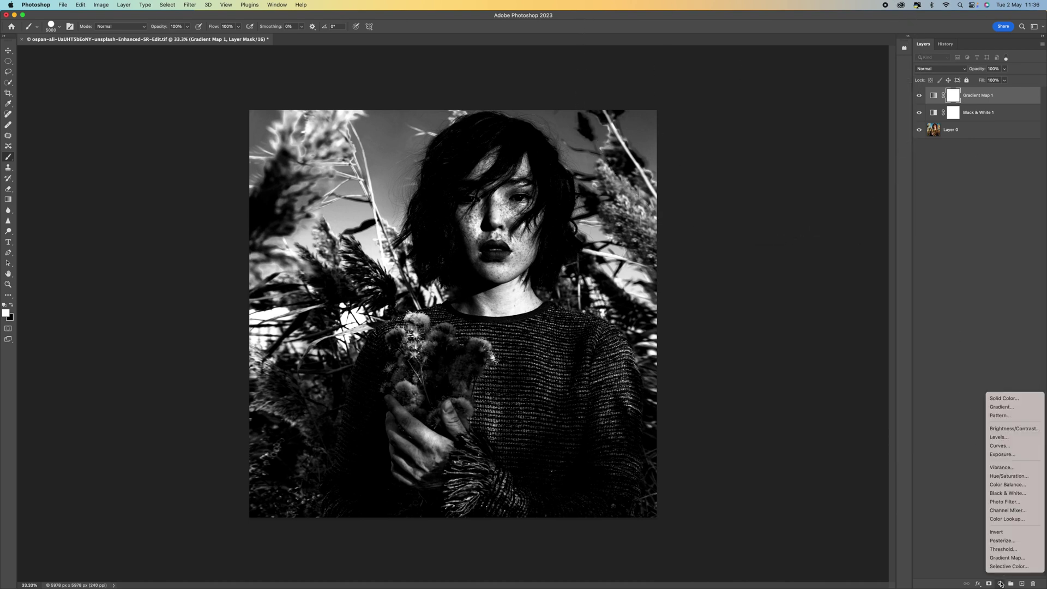
{"action": "left_click", "coordinate": [1002, 437]}
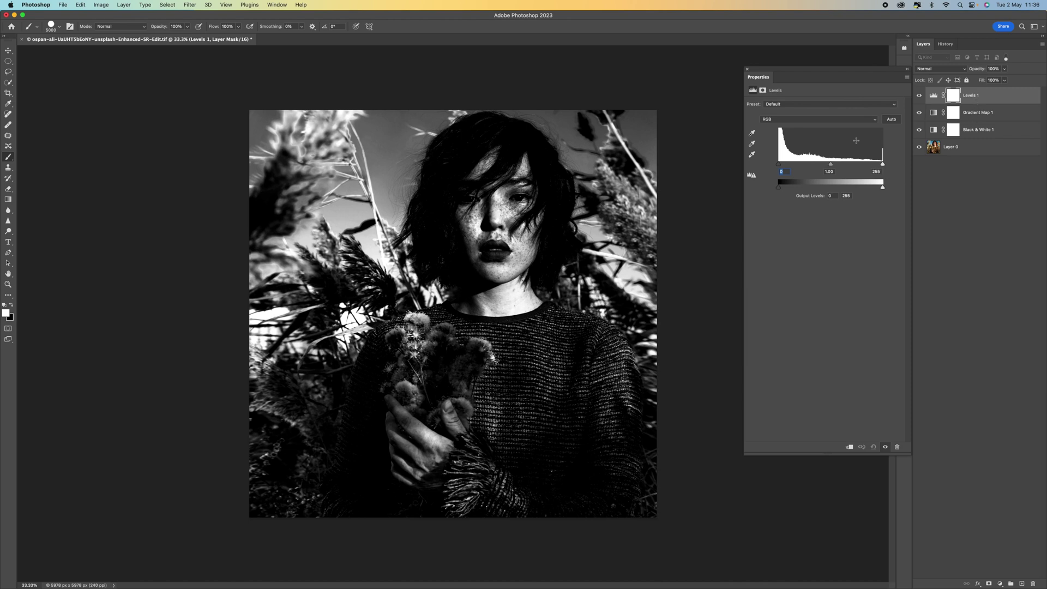
- Set the Levels midtone gamma slider to about 1.23
{"action": "left_click_drag", "start_coordinate": [831, 166], "coordinate": [826, 166]}
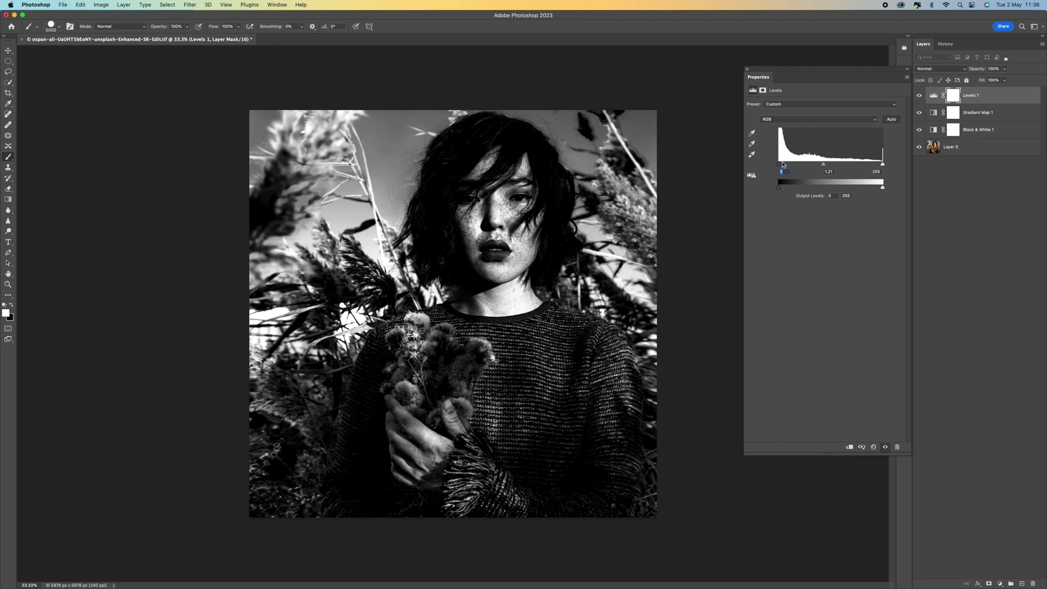
{"action": "left_click_drag", "start_coordinate": [823, 165], "coordinate": [822, 166]}
{"action": "left_click_drag", "start_coordinate": [823, 164], "coordinate": [823, 165]}
- Invert the Levels 1 mask to black and choose a 94 px Soft Round brush
{"action": "left_click", "coordinate": [748, 68]}
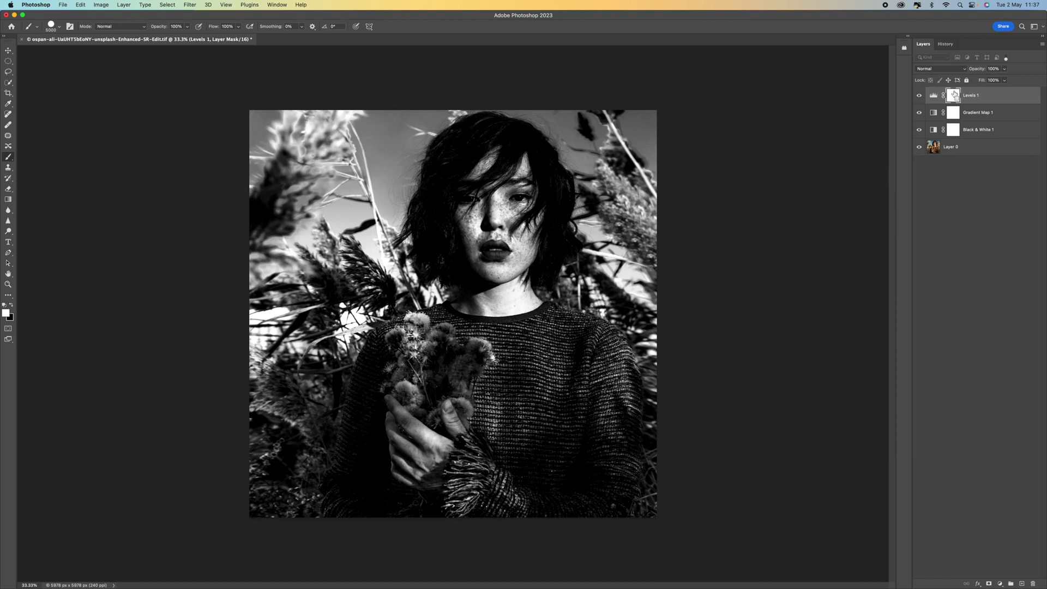
{"action": "key", "text": "super+i"}
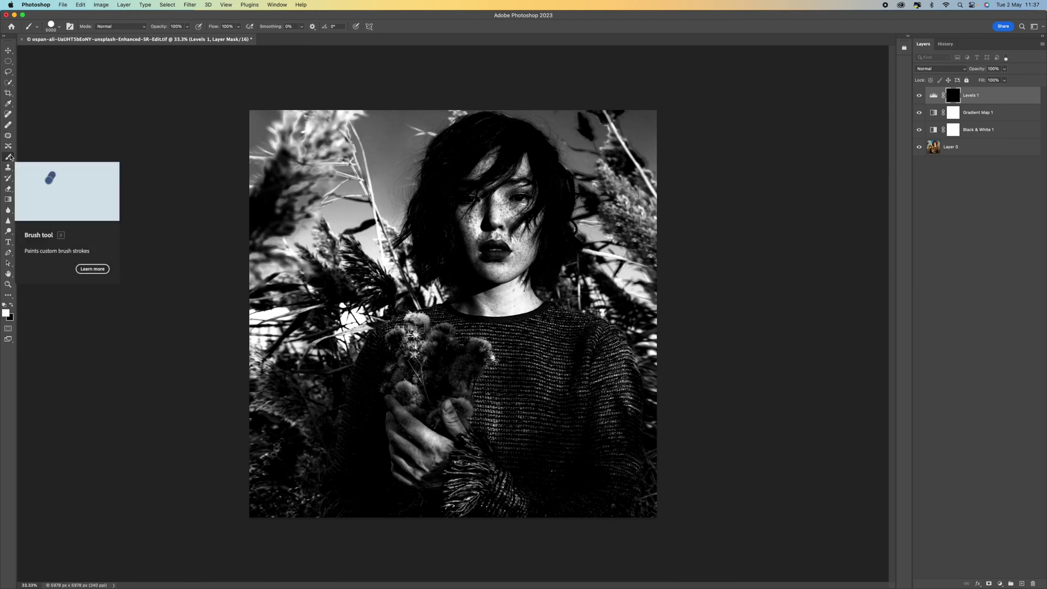
{"action": "left_click", "coordinate": [59, 29]}
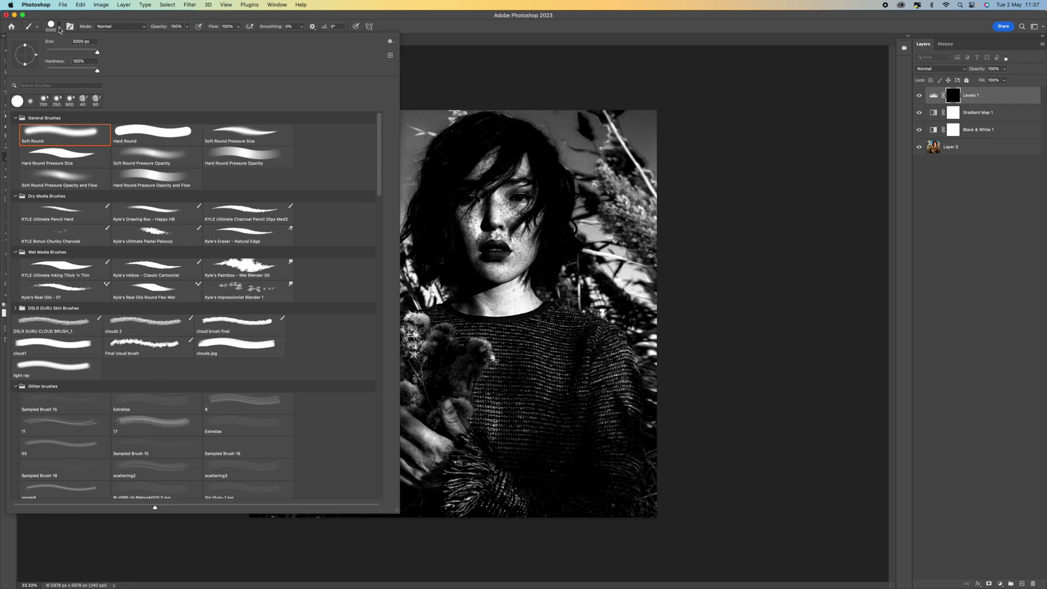
{"action": "left_click", "coordinate": [49, 144]}
{"action": "left_click_drag", "start_coordinate": [77, 52], "coordinate": [70, 52]}
{"action": "left_click", "coordinate": [94, 20]}
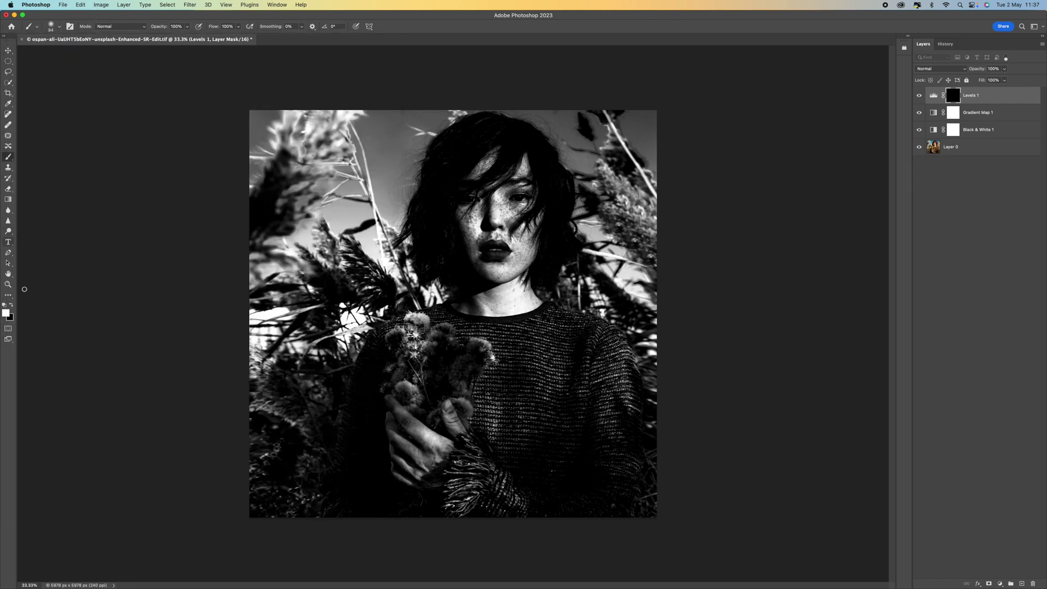
- Set the foreground colour to white
{"action": "left_click", "coordinate": [7, 315]}
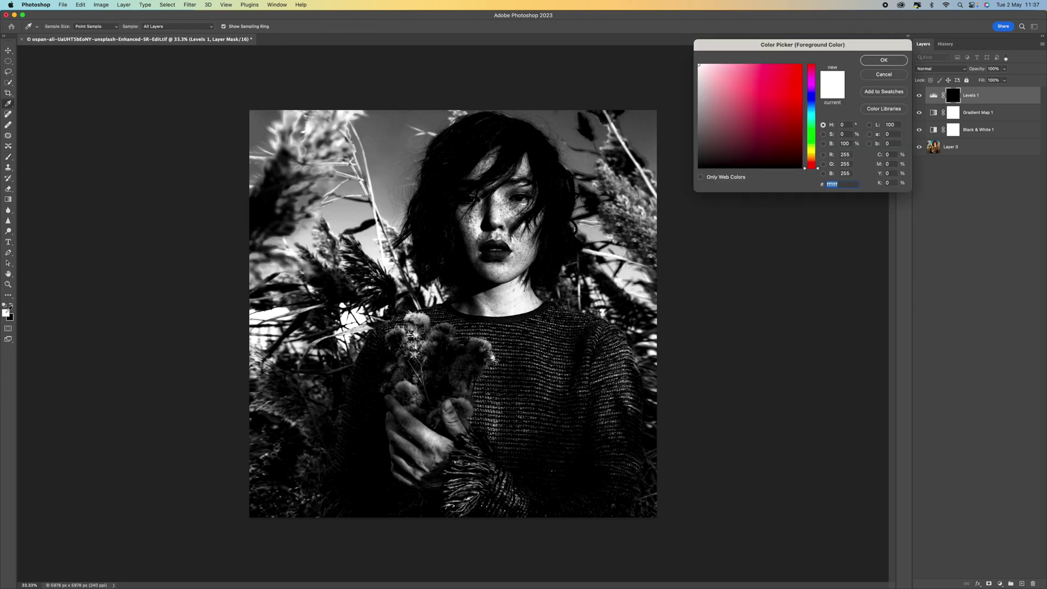
{"action": "left_click_drag", "start_coordinate": [769, 129], "coordinate": [704, 58]}
{"action": "left_click", "coordinate": [887, 60]}
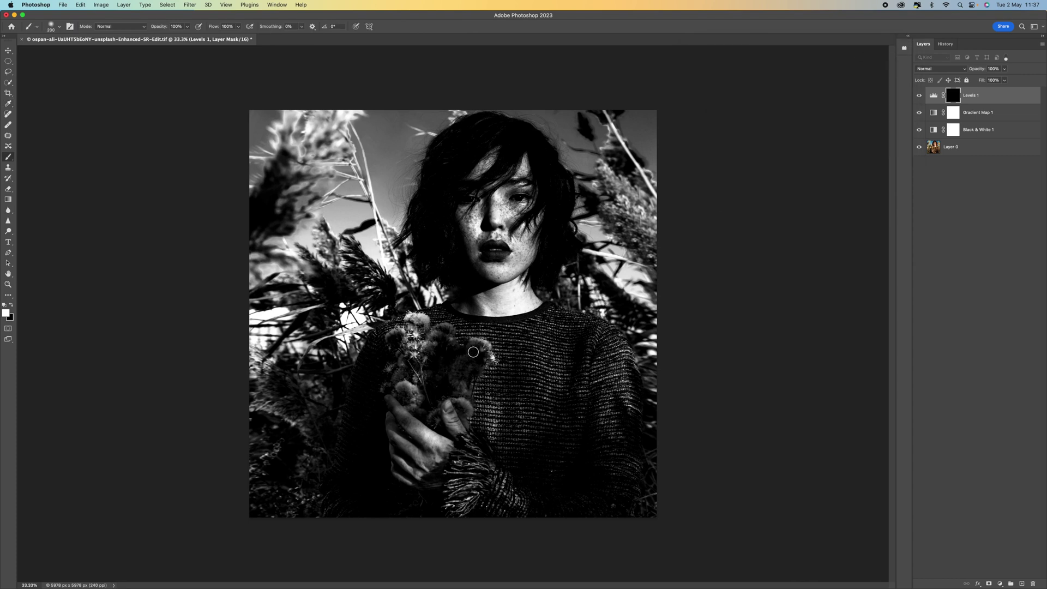
- Paint white on the Levels 1 mask over the flower bouquet and lower-left reeds
{"action": "key", "text": "bracketright"}
{"action": "left_click", "coordinate": [418, 318]}
{"action": "mouse_move", "coordinate": [418, 318]}
{"action": "left_mouse_down"}
{"action": "mouse_move", "coordinate": [421, 356]}
{"action": "mouse_move", "coordinate": [396, 332]}
{"action": "mouse_move", "coordinate": [418, 357]}
{"action": "mouse_move", "coordinate": [444, 326]}
{"action": "mouse_move", "coordinate": [440, 339]}
{"action": "mouse_move", "coordinate": [449, 337]}
{"action": "mouse_move", "coordinate": [408, 386]}
{"action": "mouse_move", "coordinate": [414, 404]}
{"action": "mouse_move", "coordinate": [406, 371]}
{"action": "mouse_move", "coordinate": [383, 374]}
{"action": "mouse_move", "coordinate": [458, 420]}
{"action": "mouse_move", "coordinate": [450, 402]}
{"action": "mouse_move", "coordinate": [469, 404]}
{"action": "mouse_move", "coordinate": [431, 438]}
{"action": "mouse_move", "coordinate": [438, 446]}
{"action": "mouse_move", "coordinate": [421, 468]}
{"action": "left_mouse_up"}
{"action": "key", "text": "bracketright"}
{"action": "key", "text": "bracketright"}
{"action": "key", "text": "bracketright"}
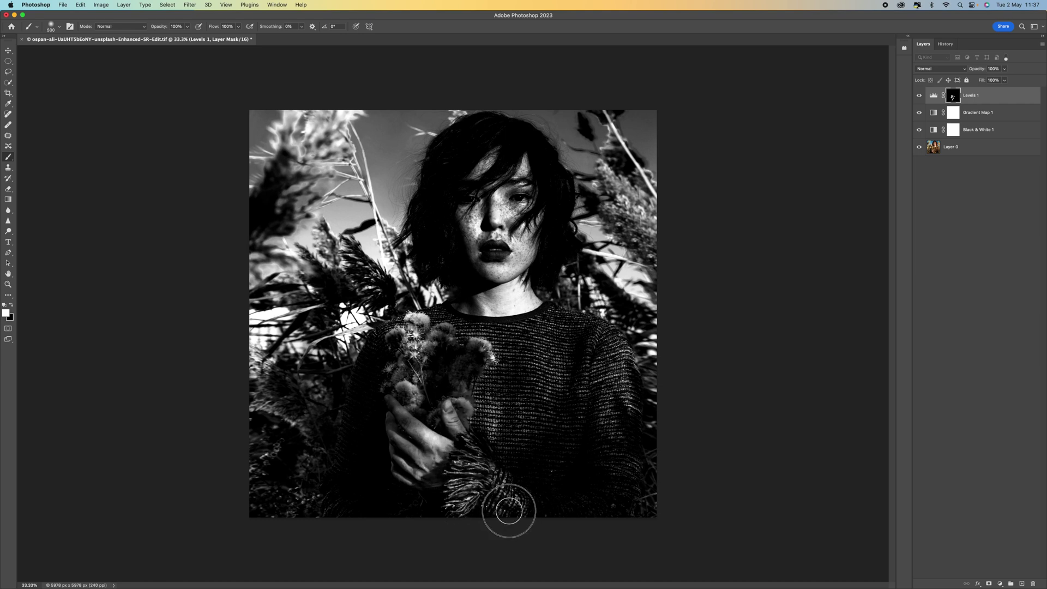
{"action": "key", "text": "bracketleft"}
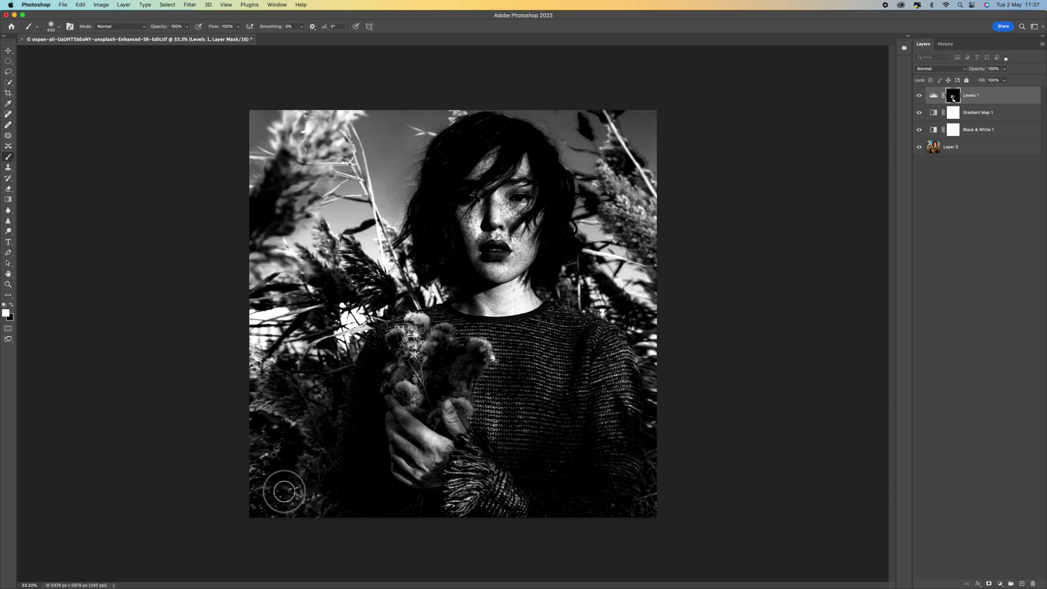
{"action": "mouse_move", "coordinate": [264, 487]}
{"action": "left_mouse_down"}
{"action": "mouse_move", "coordinate": [286, 435]}
{"action": "mouse_move", "coordinate": [260, 403]}
{"action": "mouse_move", "coordinate": [310, 428]}
{"action": "left_mouse_up"}
- Paint the sweater and hair with varying brush sizes, then set Levels 1 opacity to 80%
{"action": "key", "text": "bracketleft"}
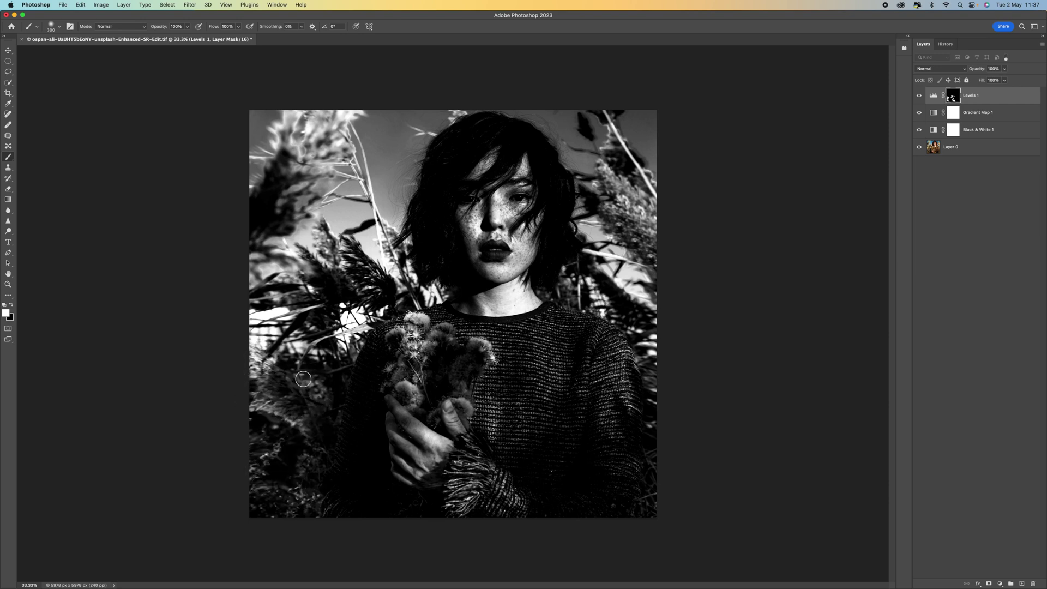
{"action": "key", "text": "bracketleft"}
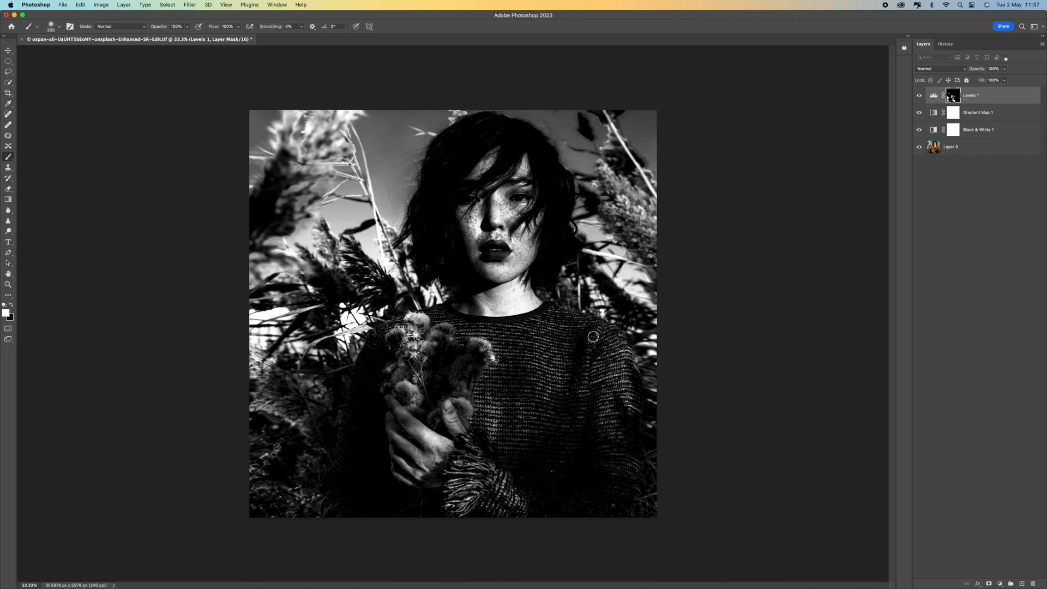
{"action": "key", "text": "bracketright"}
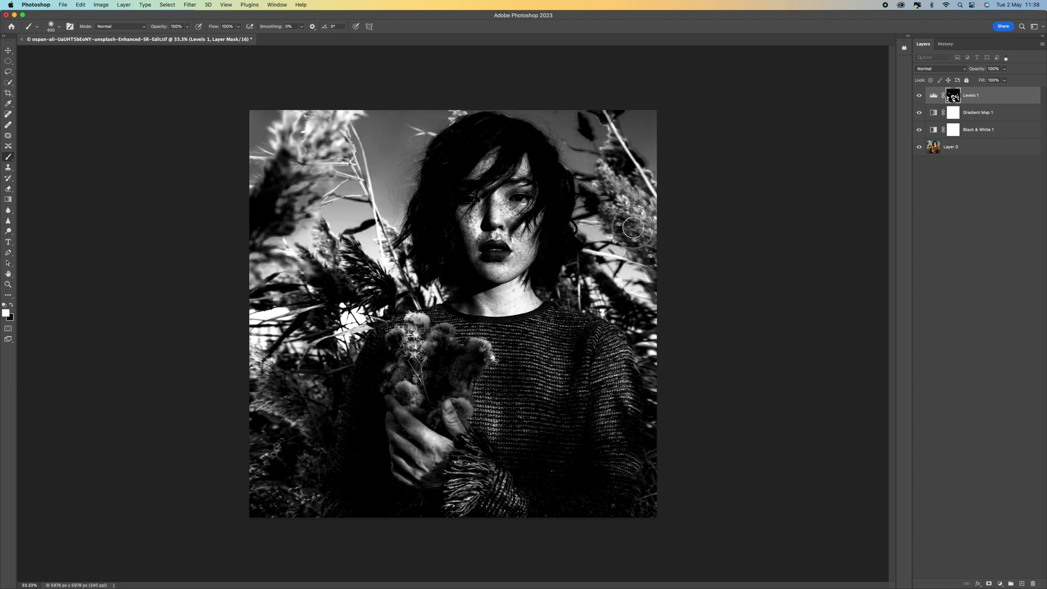
{"action": "key", "text": "bracketright"}
{"action": "key", "text": "bracketleft"}
{"action": "key", "text": "bracketleft"}
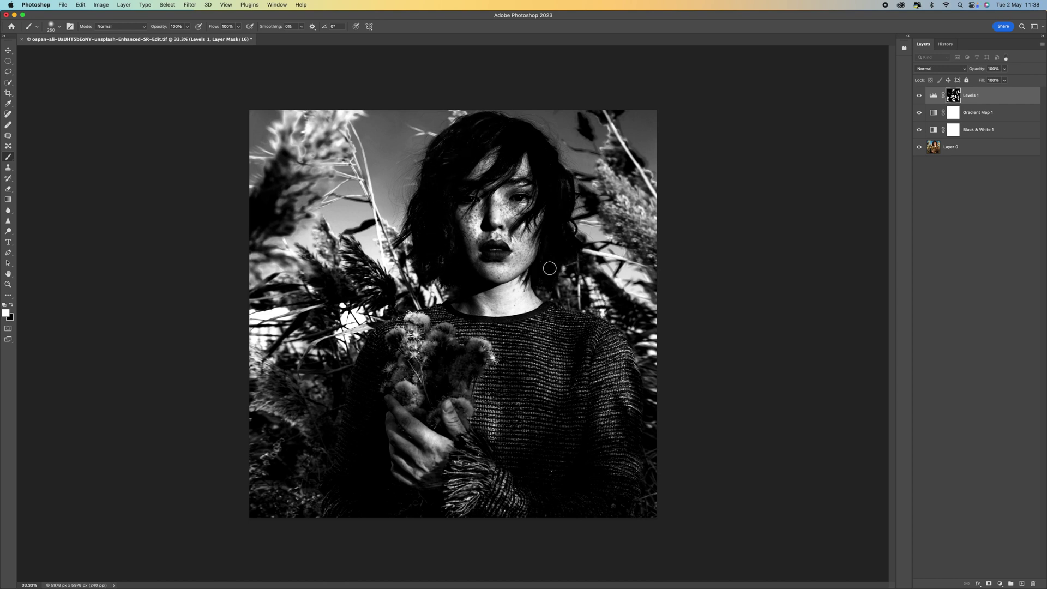
{"action": "key", "text": "bracketleft"}
{"action": "key", "text": "bracketleft"}
{"action": "key", "text": "bracketleft"}
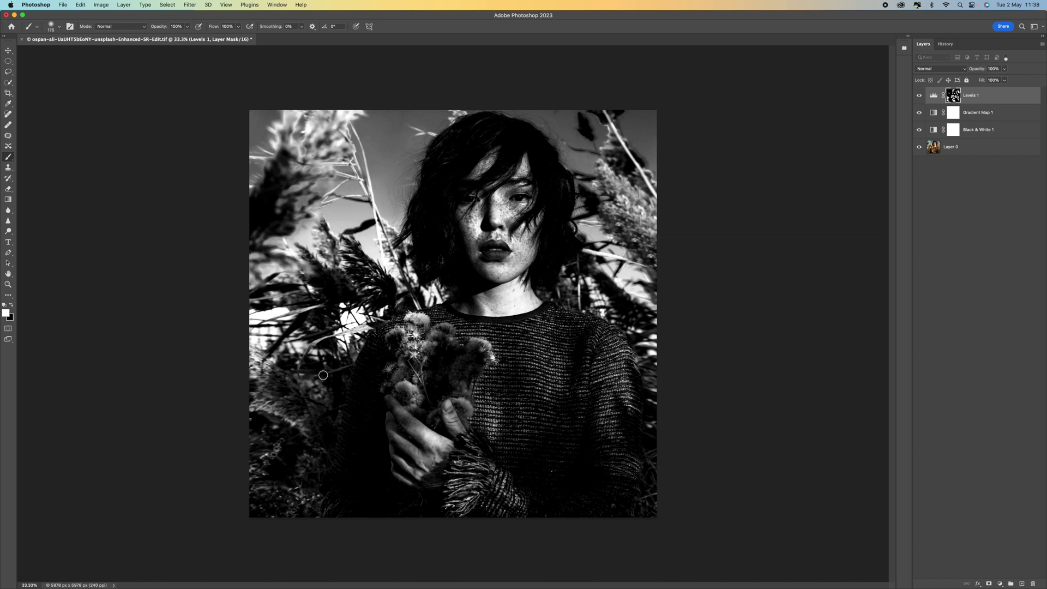
{"action": "key", "text": "bracketright"}
{"action": "key", "text": "bracketright"}
{"action": "left_click", "coordinate": [1003, 69]}
{"action": "mouse_move", "coordinate": [1009, 81]}
{"action": "left_mouse_down"}
{"action": "mouse_move", "coordinate": [976, 83]}
{"action": "mouse_move", "coordinate": [1000, 81]}
{"action": "left_mouse_up"}
- Add a Curves adjustment layer and lift a midtone point from input 83 to output 104
{"action": "left_click", "coordinate": [1002, 584]}
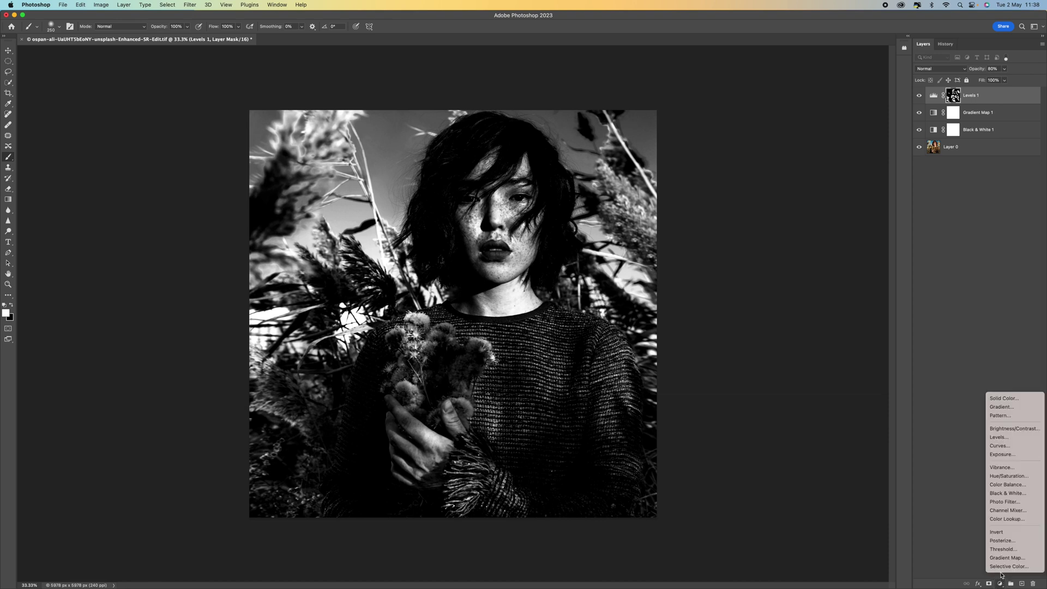
{"action": "left_click", "coordinate": [1011, 448]}
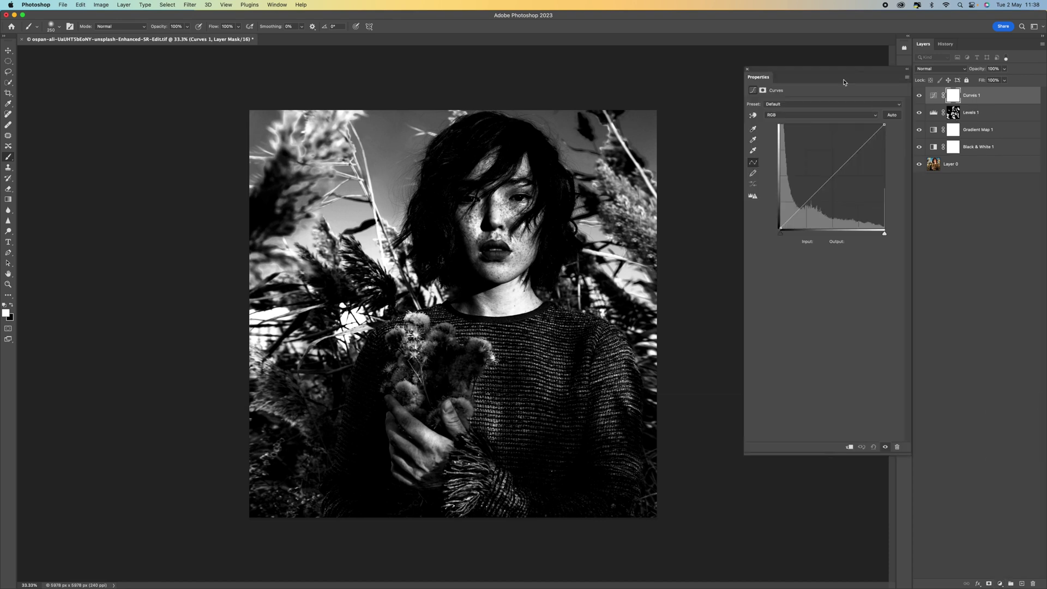
{"action": "left_click", "coordinate": [819, 189]}
{"action": "left_click_drag", "start_coordinate": [820, 188], "coordinate": [814, 186]}
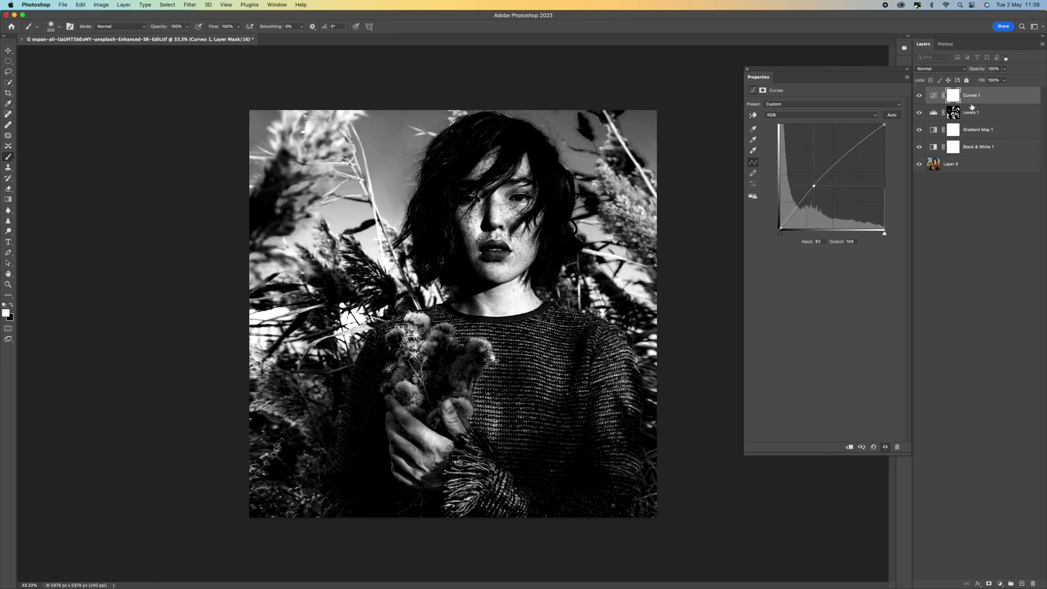
{"action": "left_click", "coordinate": [908, 71]}
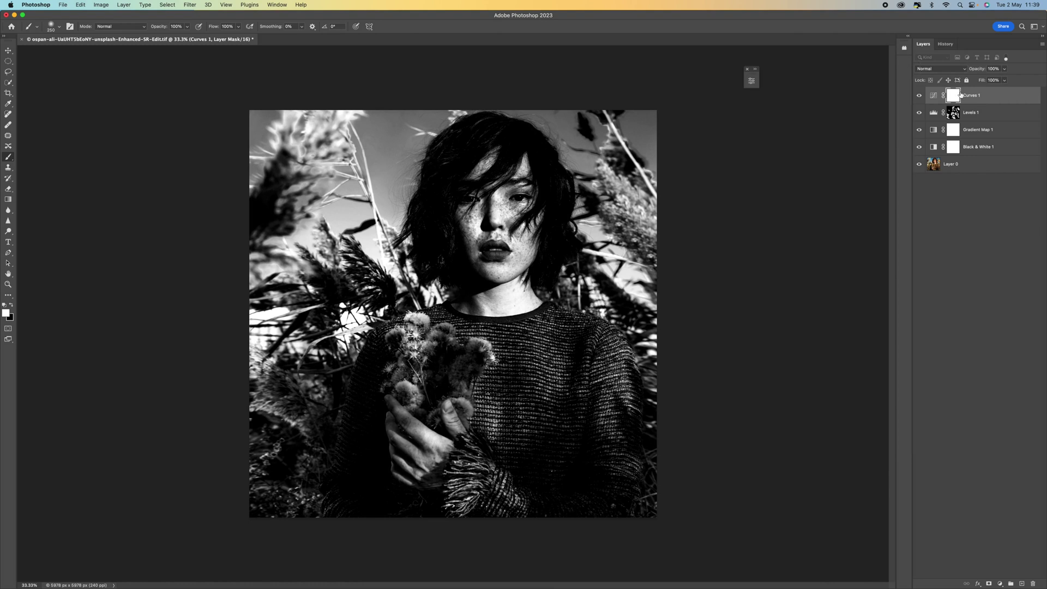
- Invert the Curves 1 mask and paint white over the bouquet, wrist, lower-left reeds and sweater shoulder
{"action": "key", "text": "super+i"}
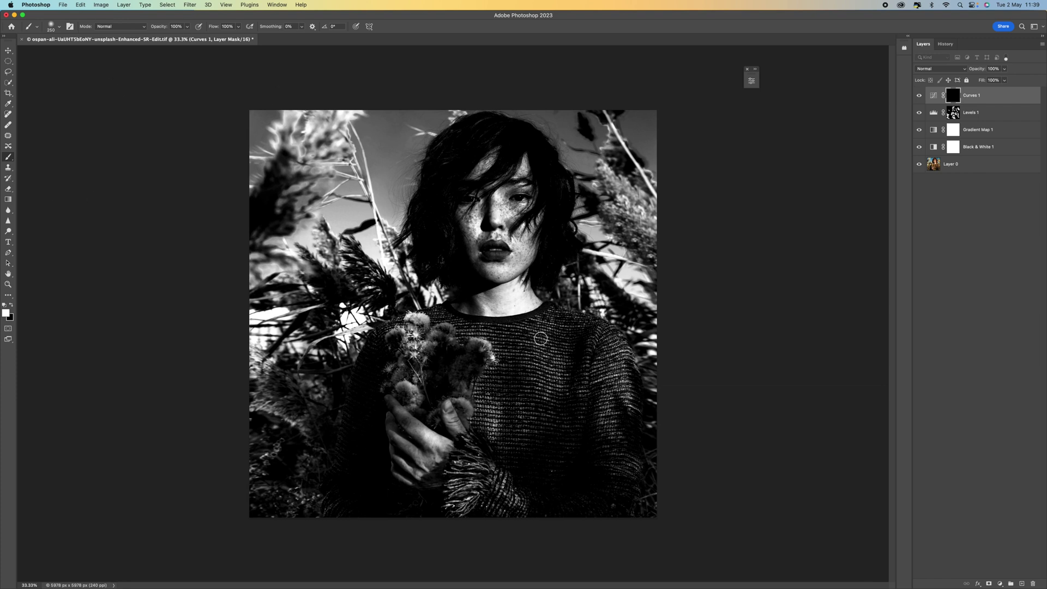
{"action": "key", "text": "bracketright"}
{"action": "key", "text": "bracketright"}
{"action": "key", "text": "bracketright"}
{"action": "mouse_move", "coordinate": [478, 344]}
{"action": "left_mouse_down"}
{"action": "mouse_move", "coordinate": [404, 315]}
{"action": "mouse_move", "coordinate": [410, 337]}
{"action": "left_mouse_up"}
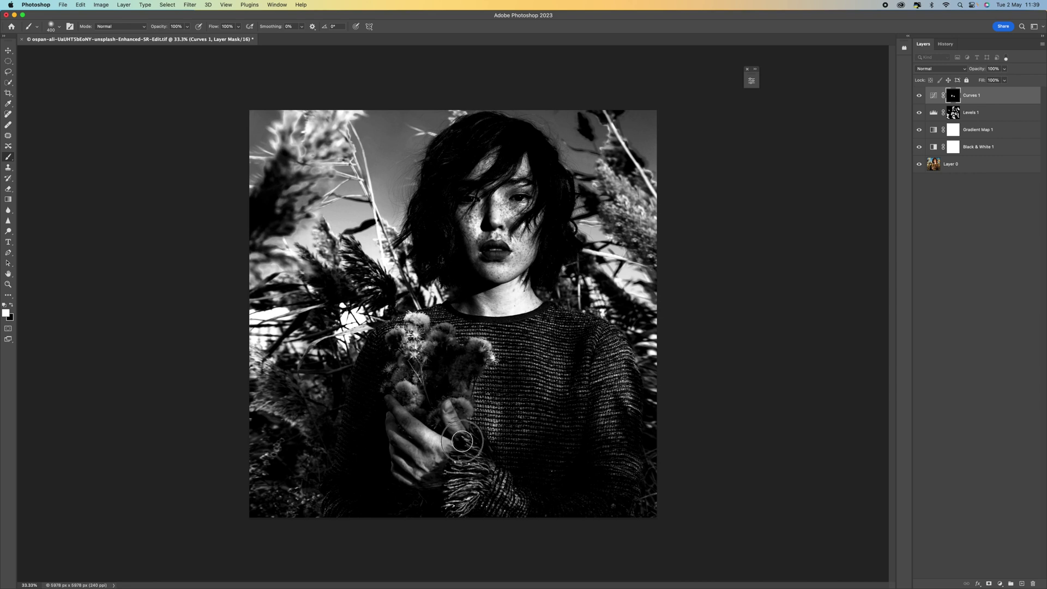
{"action": "mouse_move", "coordinate": [466, 451]}
{"action": "left_mouse_down"}
{"action": "mouse_move", "coordinate": [476, 474]}
{"action": "mouse_move", "coordinate": [453, 500]}
{"action": "mouse_move", "coordinate": [474, 504]}
{"action": "mouse_move", "coordinate": [463, 501]}
{"action": "mouse_move", "coordinate": [477, 496]}
{"action": "mouse_move", "coordinate": [478, 472]}
{"action": "left_mouse_up"}
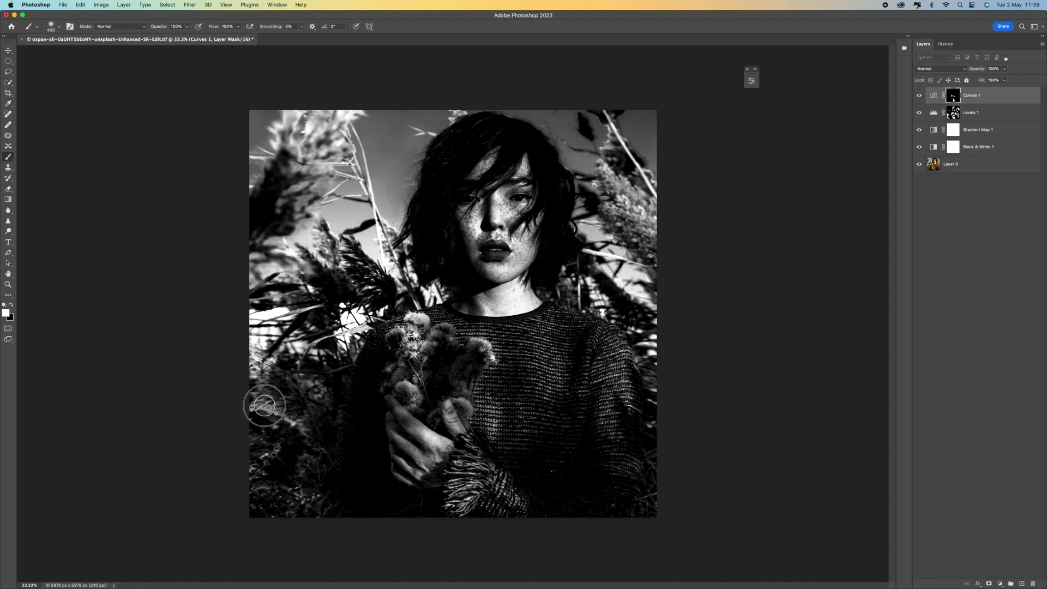
{"action": "mouse_move", "coordinate": [257, 374]}
{"action": "left_mouse_down"}
{"action": "mouse_move", "coordinate": [264, 466]}
{"action": "mouse_move", "coordinate": [249, 469]}
{"action": "mouse_move", "coordinate": [282, 500]}
{"action": "mouse_move", "coordinate": [310, 491]}
{"action": "left_mouse_up"}
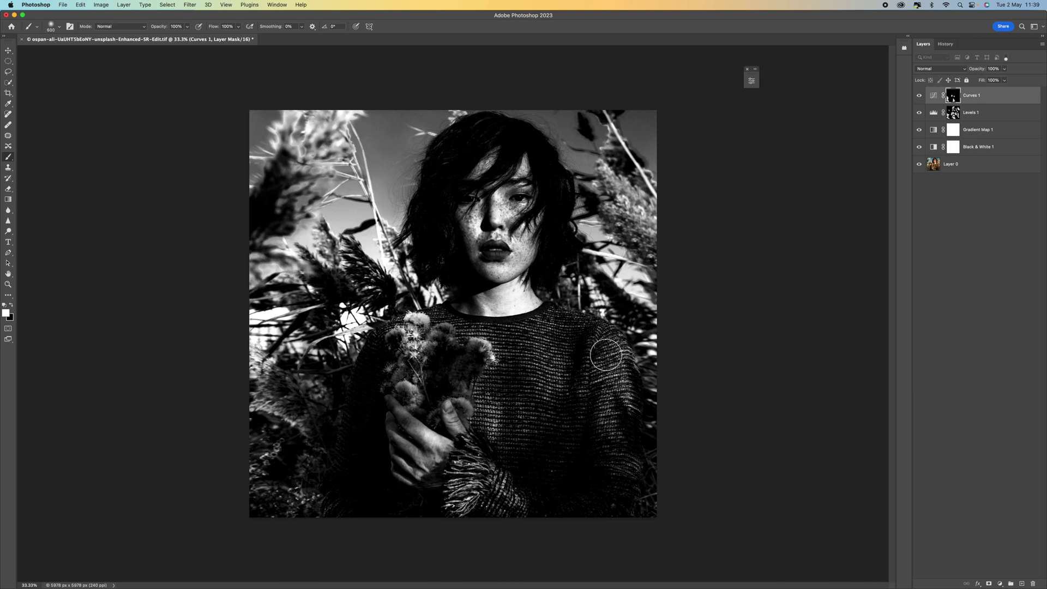
{"action": "key", "text": "bracketright"}
{"action": "key", "text": "bracketright"}
{"action": "mouse_move", "coordinate": [598, 374]}
{"action": "left_mouse_down"}
{"action": "mouse_move", "coordinate": [580, 416]}
{"action": "mouse_move", "coordinate": [596, 451]}
{"action": "mouse_move", "coordinate": [609, 345]}
{"action": "left_mouse_up"}
{"action": "key", "text": "bracketleft"}
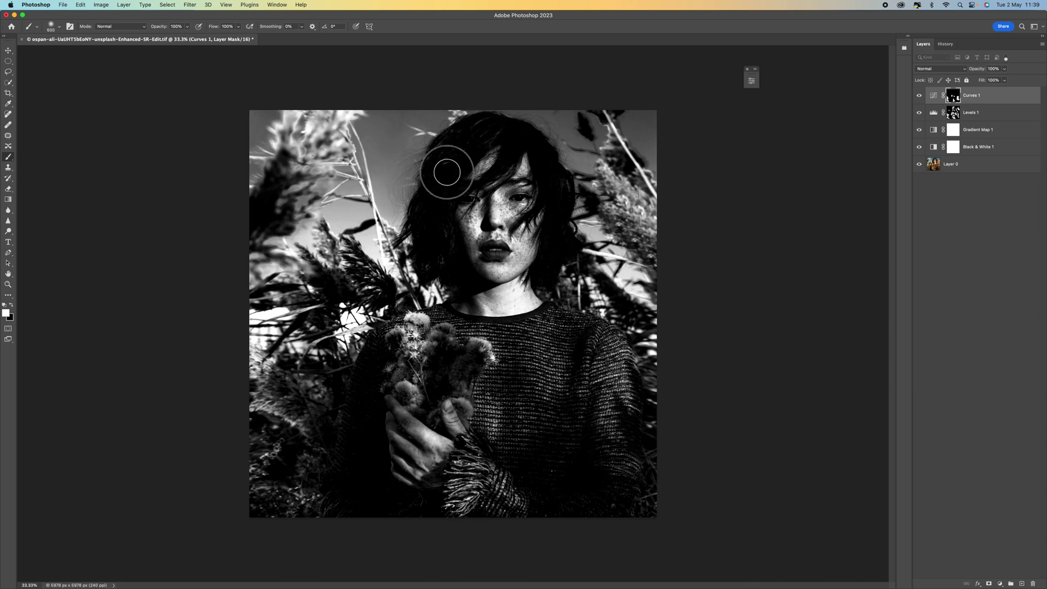
{"action": "key", "text": "bracketleft"}
{"action": "key", "text": "bracketleft"}
{"action": "key", "text": "bracketleft"}
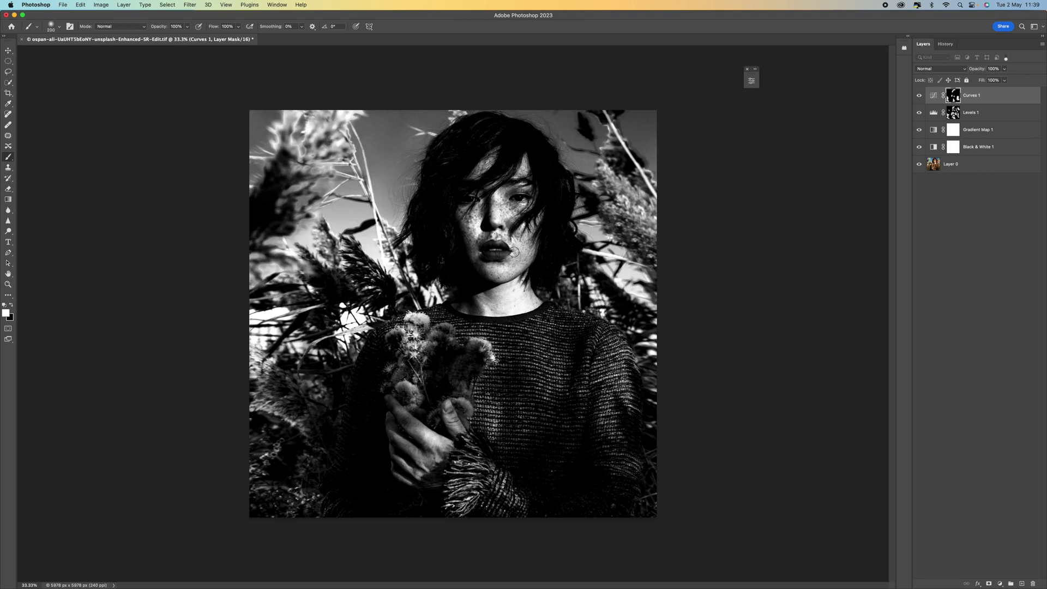
{"action": "key", "text": "bracketleft"}
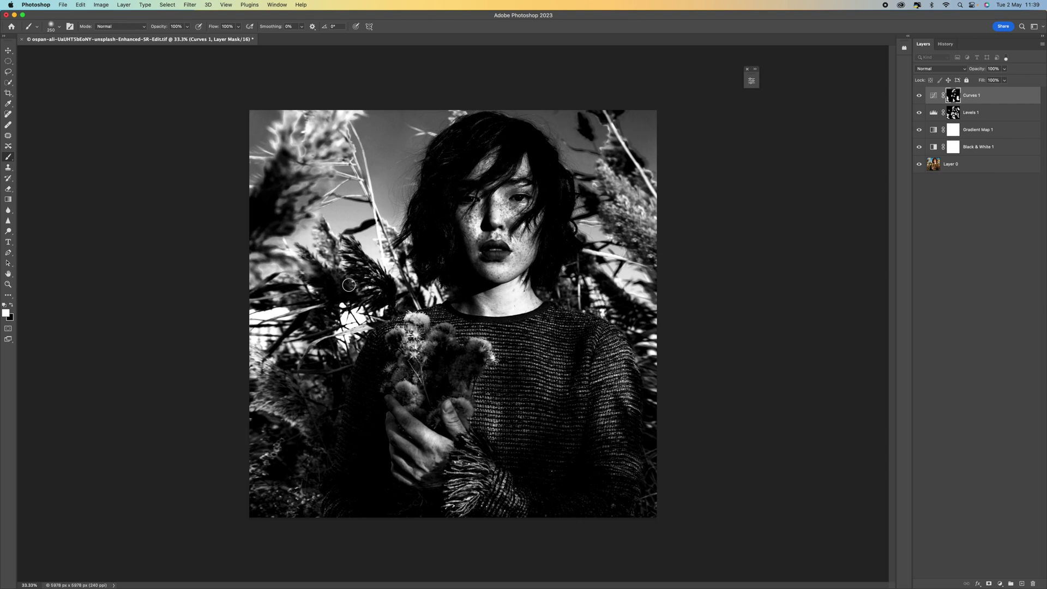
{"action": "key", "text": "bracketleft"}
{"action": "key", "text": "bracketleft"}
- Stamp all visible layers into a new Layer 1 and convert it to a smart object
{"action": "left_click", "coordinate": [993, 147], "text": "shift"}
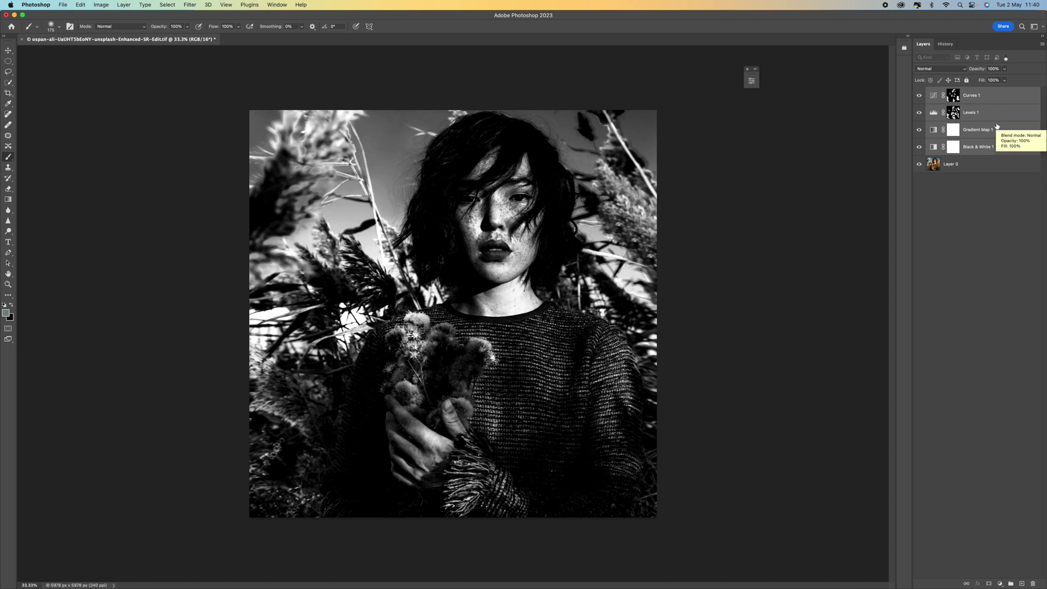
{"action": "key", "text": "super+alt+shift+e"}
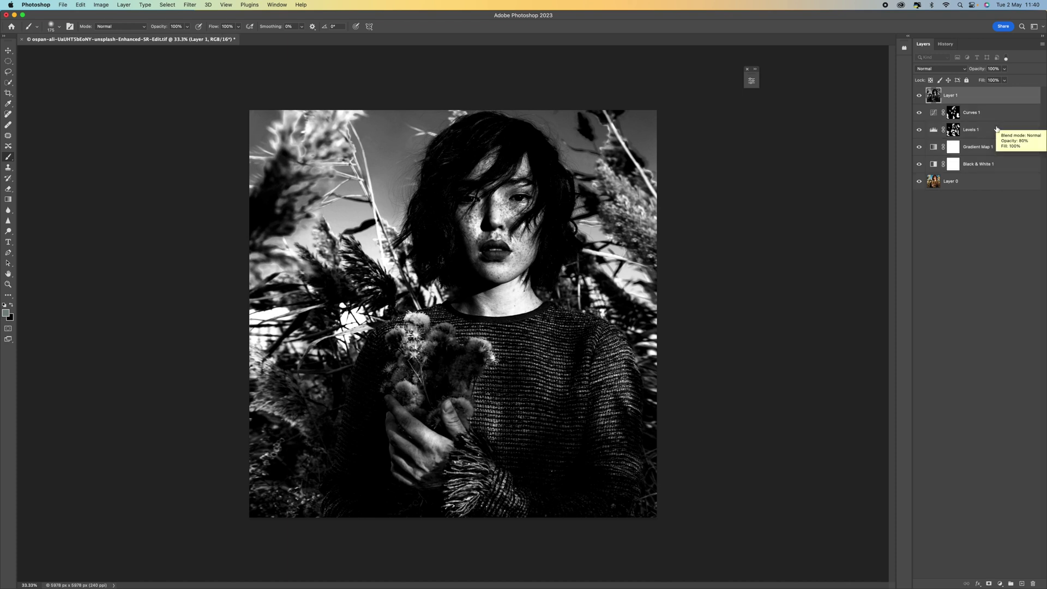
{"action": "left_click", "coordinate": [919, 96]}
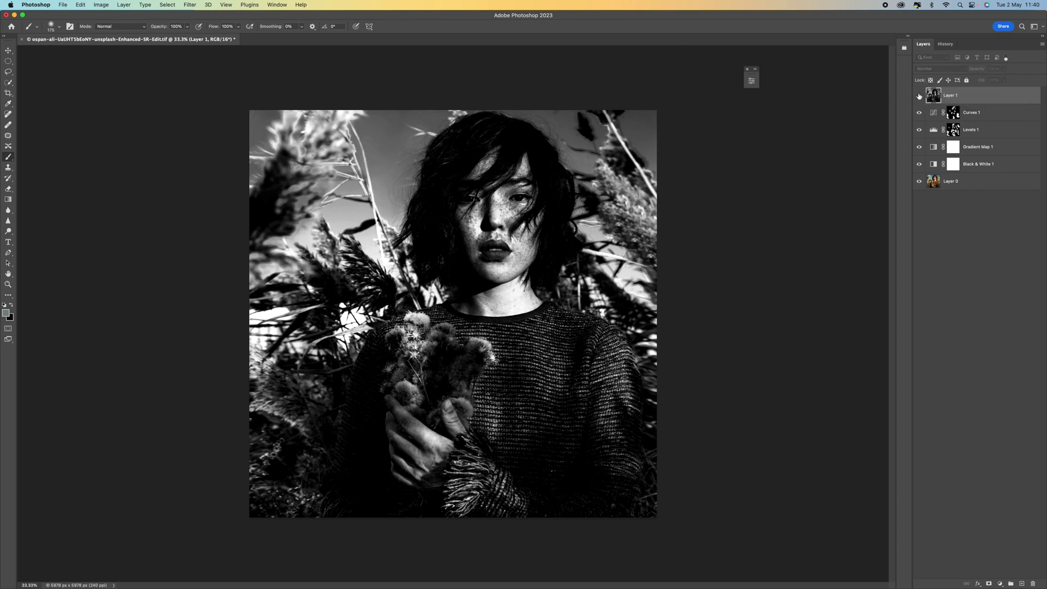
{"action": "left_click", "coordinate": [919, 95]}
{"action": "right_click", "coordinate": [972, 98]}
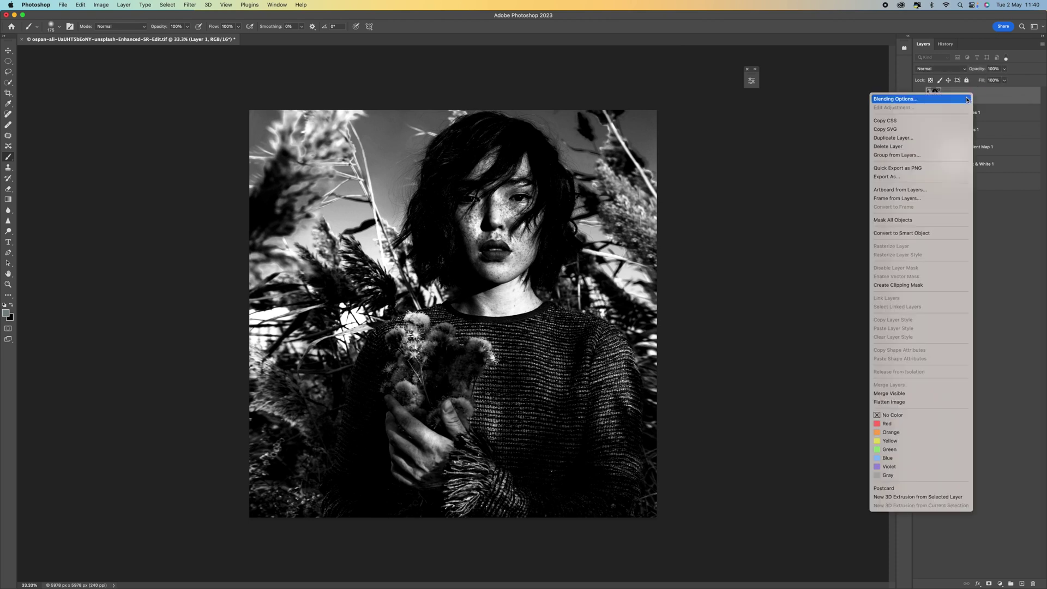
{"action": "left_click", "coordinate": [911, 232]}
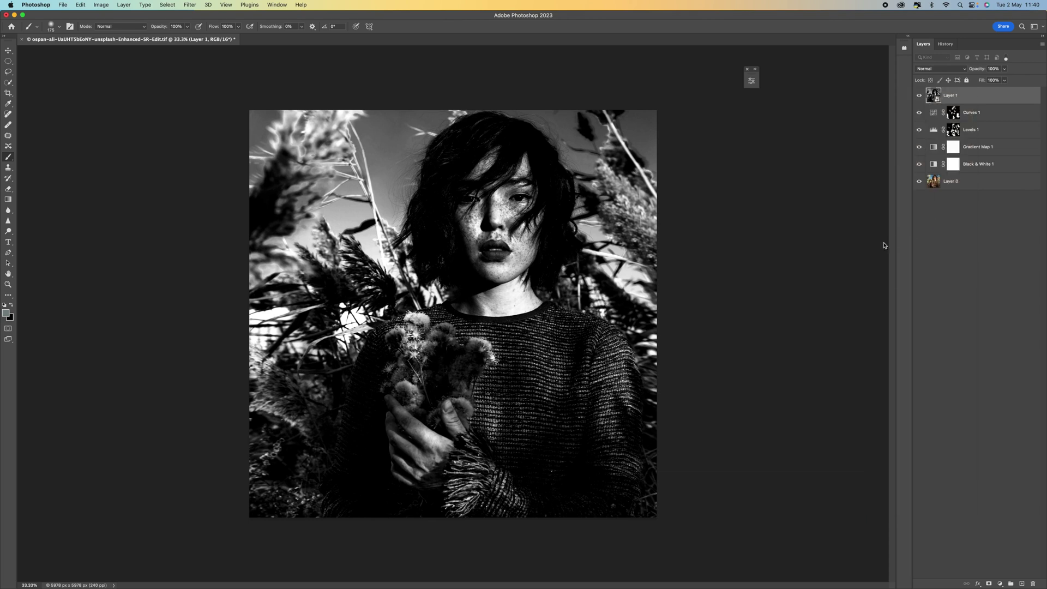
{"action": "left_click", "coordinate": [191, 5]}
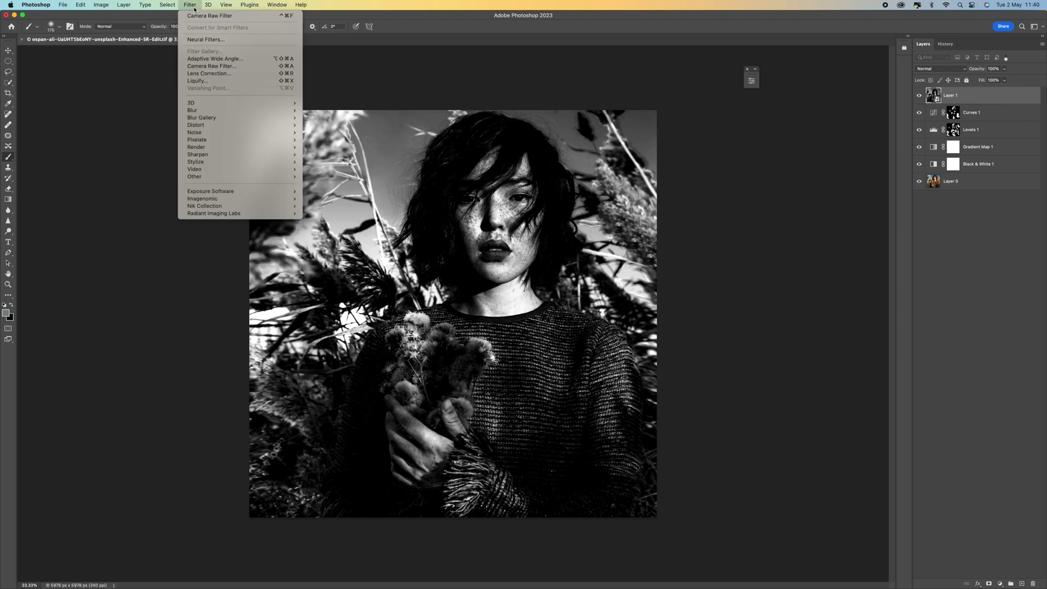
- In Camera Raw, set Contrast +11, Highlights -21, Shadows -17, Blacks -8, Texture +1, Clarity +3
{"action": "left_click", "coordinate": [232, 68]}
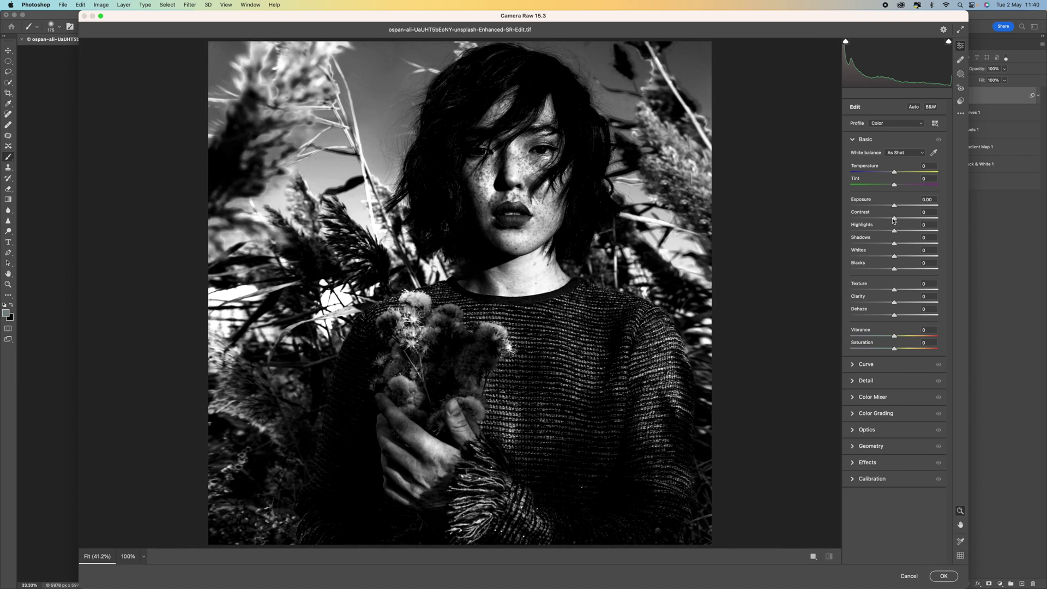
{"action": "left_click_drag", "start_coordinate": [894, 220], "coordinate": [880, 246]}
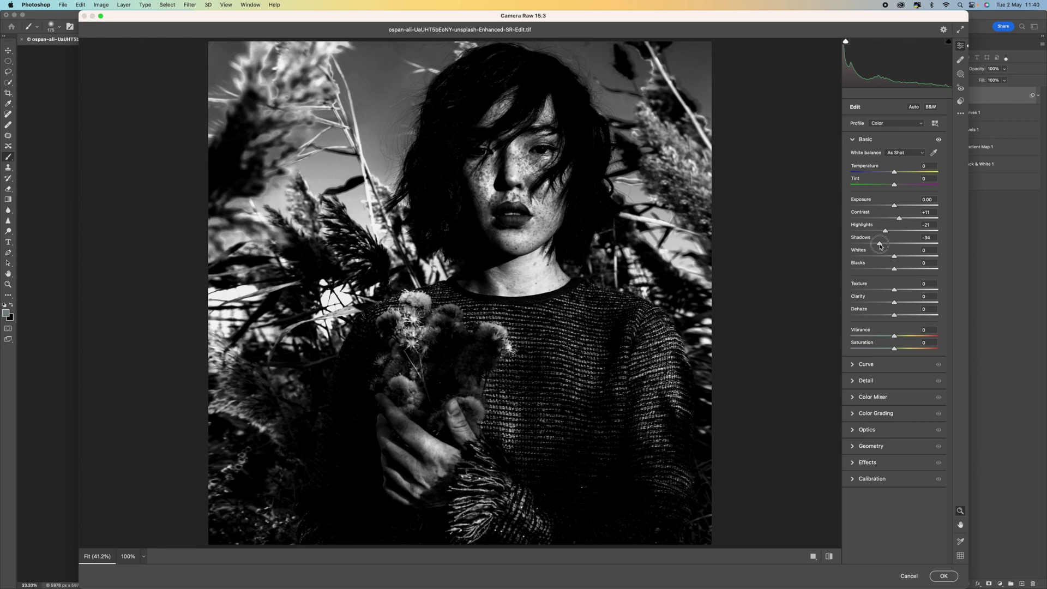
{"action": "left_click_drag", "start_coordinate": [886, 246], "coordinate": [891, 270]}
{"action": "left_click", "coordinate": [895, 290]}
{"action": "left_click_drag", "start_coordinate": [896, 292], "coordinate": [897, 304]}
- Set the parametric curve to Highlights -8, Lights -12, Darks +2 and Shadows +2
{"action": "left_click", "coordinate": [859, 365]}
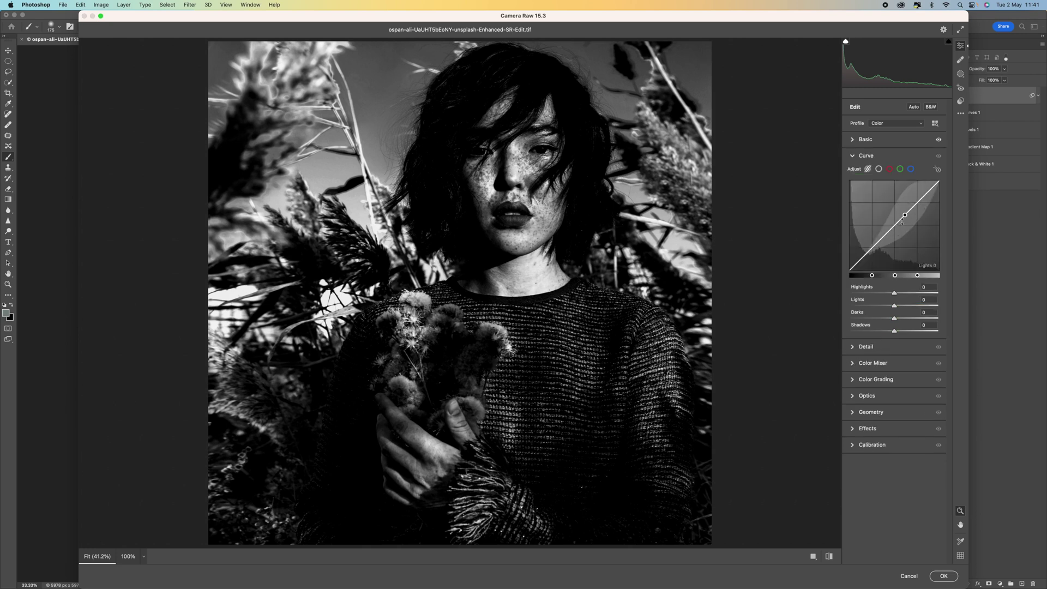
{"action": "left_click_drag", "start_coordinate": [895, 297], "coordinate": [897, 330]}
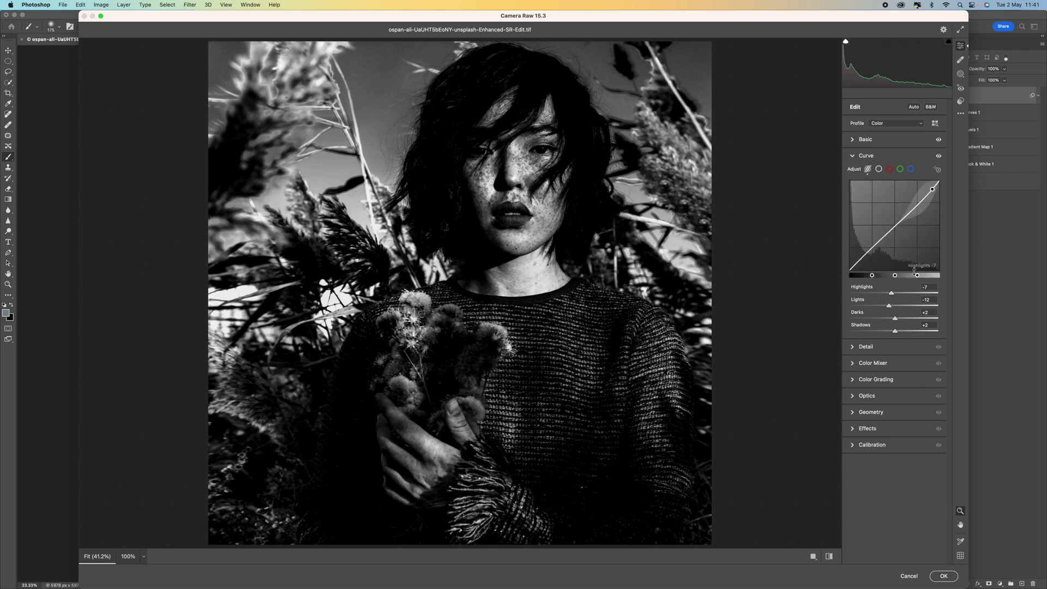
{"action": "left_click", "coordinate": [892, 293]}
{"action": "mouse_move", "coordinate": [892, 294]}
{"action": "left_mouse_down"}
{"action": "mouse_move", "coordinate": [908, 294]}
{"action": "mouse_move", "coordinate": [871, 293]}
{"action": "mouse_move", "coordinate": [903, 293]}
{"action": "mouse_move", "coordinate": [892, 293]}
{"action": "left_mouse_up"}
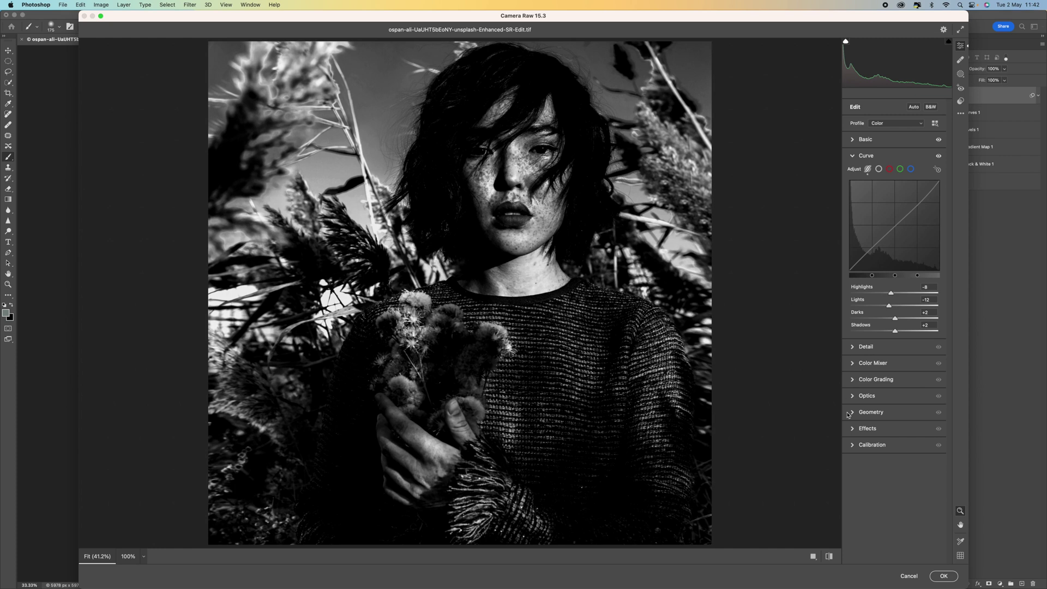
- Add a -30 vignette and apply the Camera Raw Filter as a smart filter on Layer 1
{"action": "left_click", "coordinate": [853, 428]}
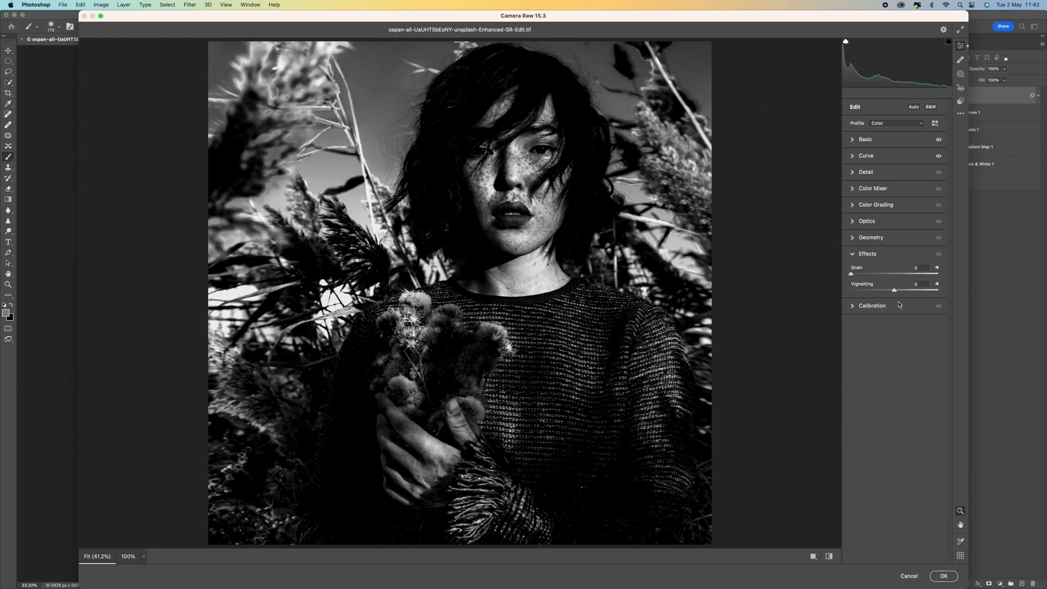
{"action": "mouse_move", "coordinate": [894, 290]}
{"action": "left_mouse_down"}
{"action": "mouse_move", "coordinate": [907, 293]}
{"action": "mouse_move", "coordinate": [894, 294]}
{"action": "left_mouse_up"}
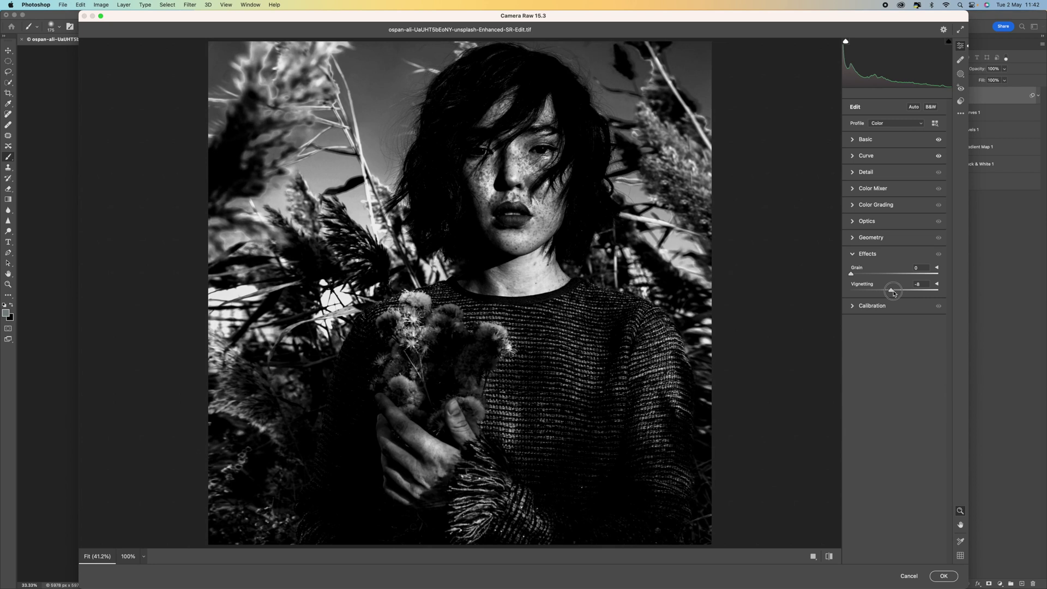
{"action": "left_click_drag", "start_coordinate": [893, 293], "coordinate": [885, 293]}
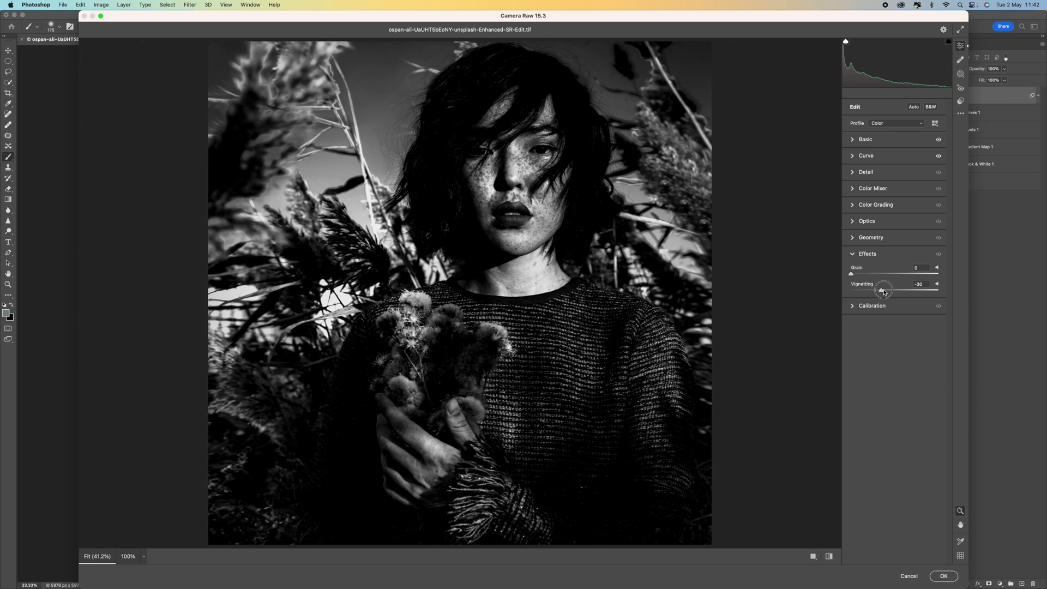
{"action": "left_click_drag", "start_coordinate": [884, 292], "coordinate": [884, 292]}
{"action": "left_click", "coordinate": [944, 576]}
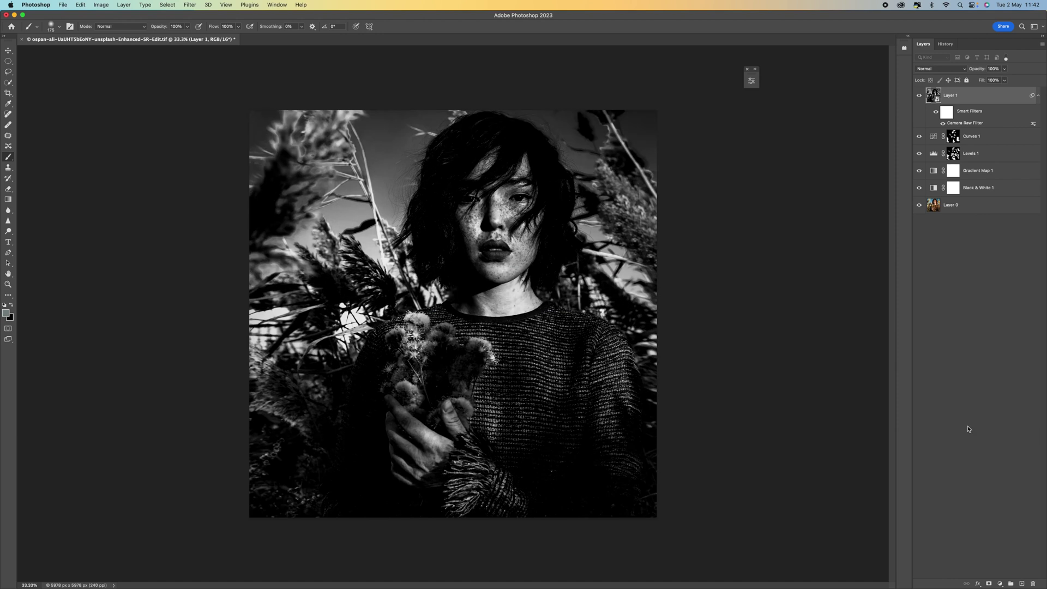
- Compare the image before and after the Camera Raw filter using History states and layer visibility
{"action": "left_click", "coordinate": [947, 43]}
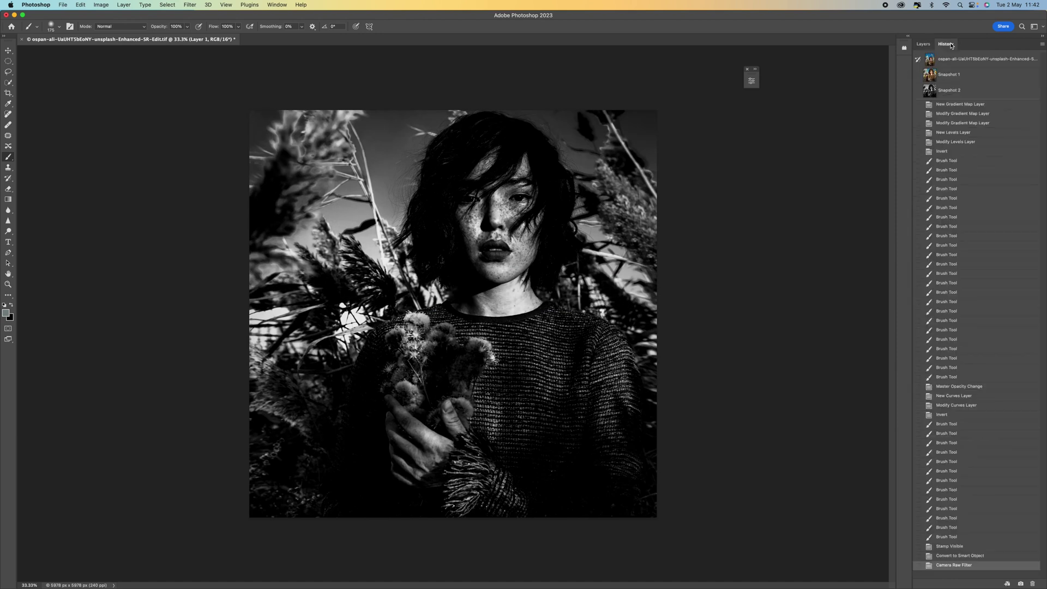
{"action": "left_click", "coordinate": [973, 557]}
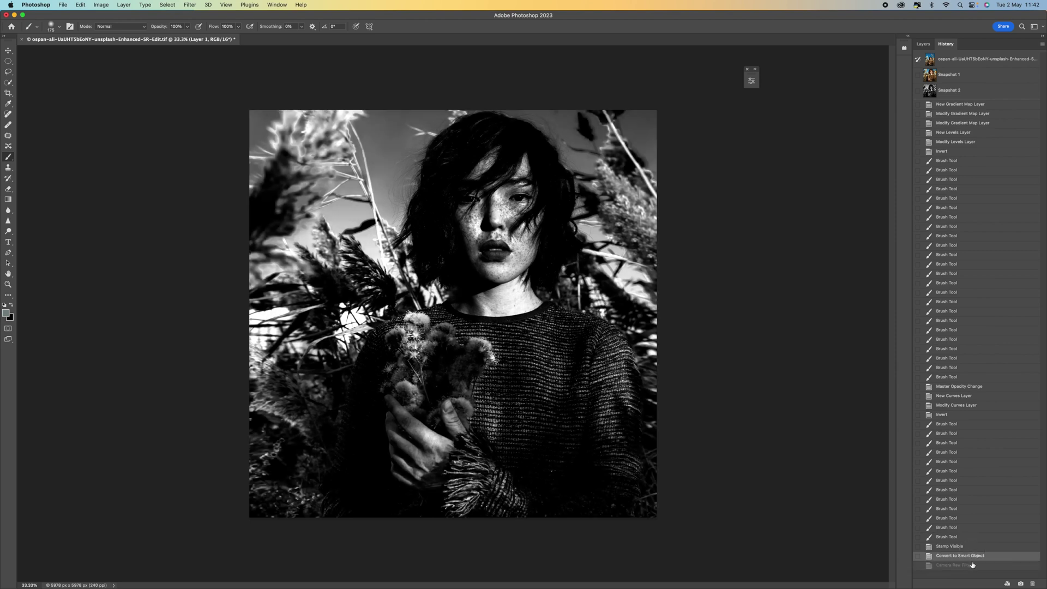
{"action": "left_click", "coordinate": [974, 565]}
{"action": "left_click", "coordinate": [972, 556]}
{"action": "left_click", "coordinate": [971, 566]}
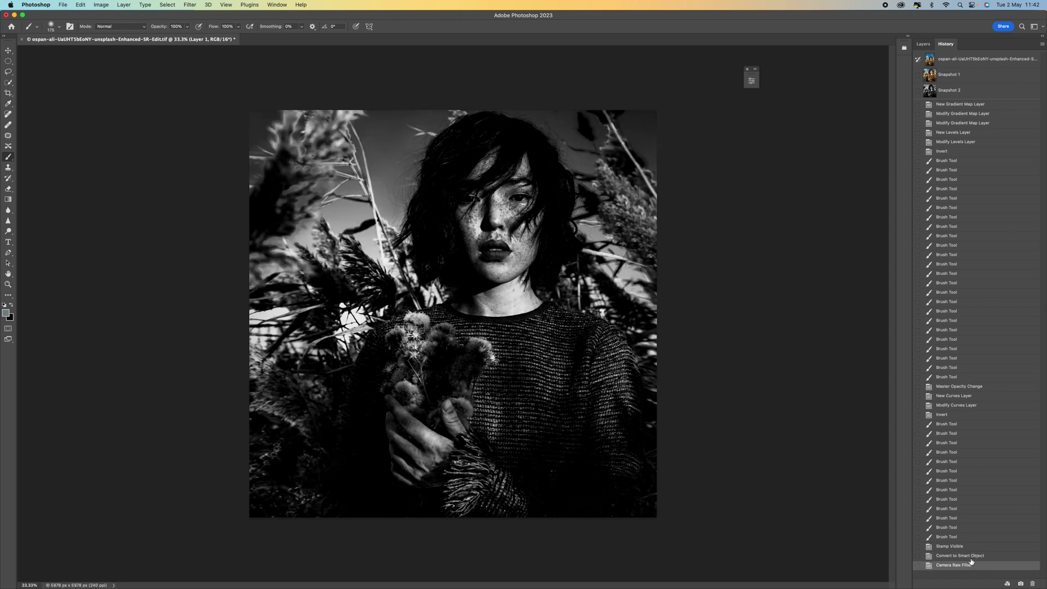
{"action": "left_click", "coordinate": [972, 556]}
{"action": "left_click", "coordinate": [971, 565]}
{"action": "left_click", "coordinate": [972, 556]}
{"action": "left_click", "coordinate": [970, 565]}
{"action": "left_click", "coordinate": [924, 44]}
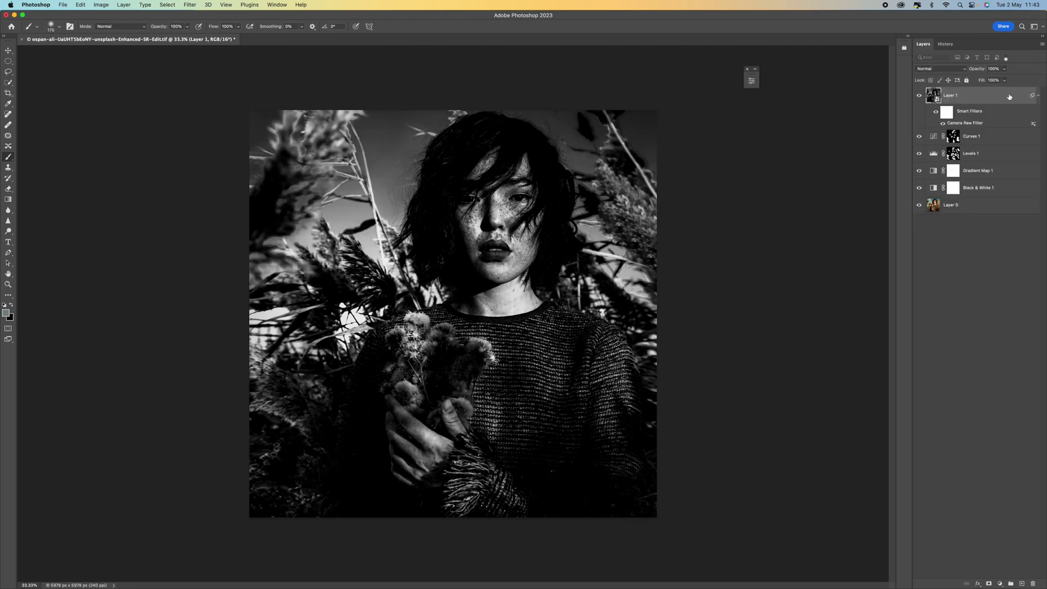
{"action": "left_click", "coordinate": [920, 97]}
{"action": "left_click", "coordinate": [920, 97]}
- Create Snapshot 3 and compare it with the original colour Snapshot 1
{"action": "left_click", "coordinate": [946, 44]}
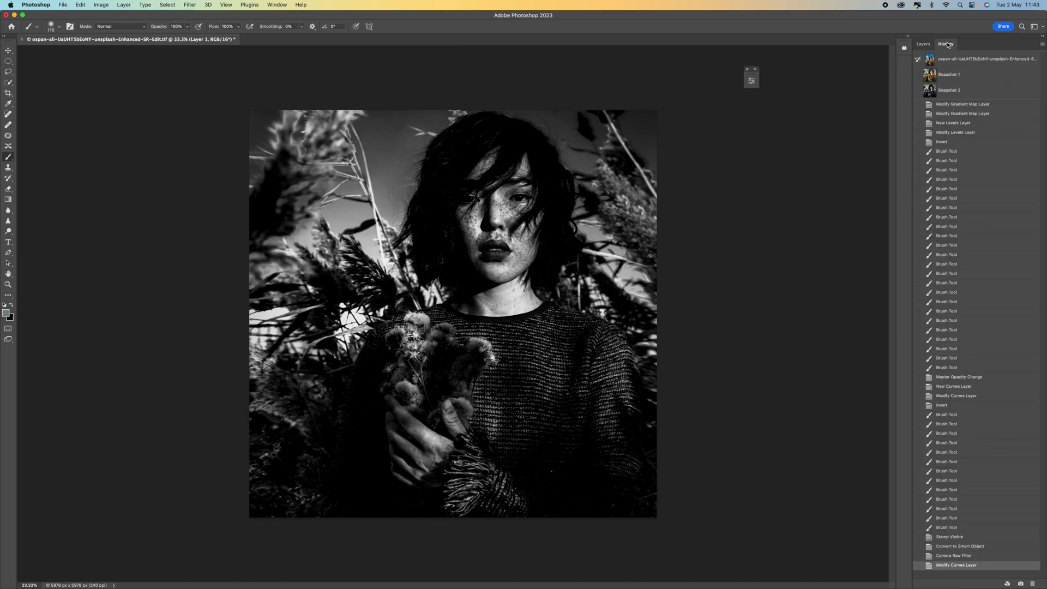
{"action": "left_click", "coordinate": [1022, 585]}
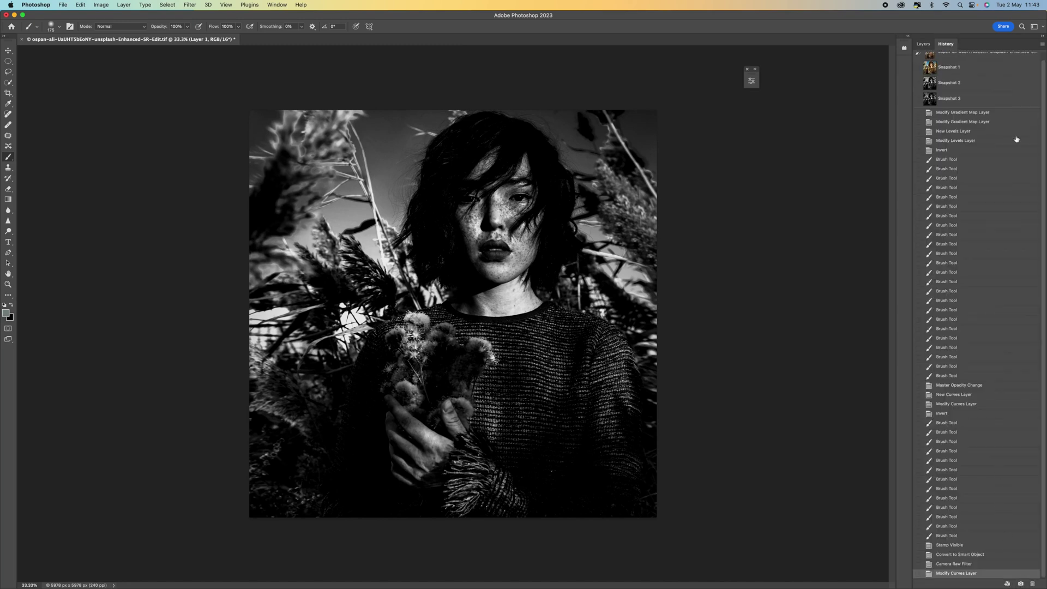
{"action": "left_click", "coordinate": [961, 68]}
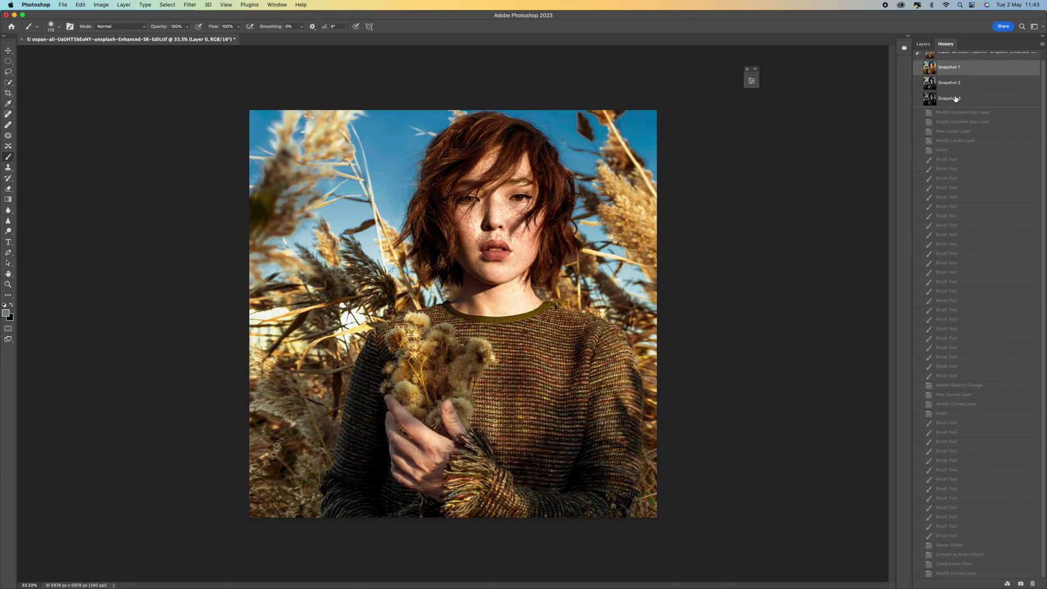
{"action": "left_click", "coordinate": [956, 100]}
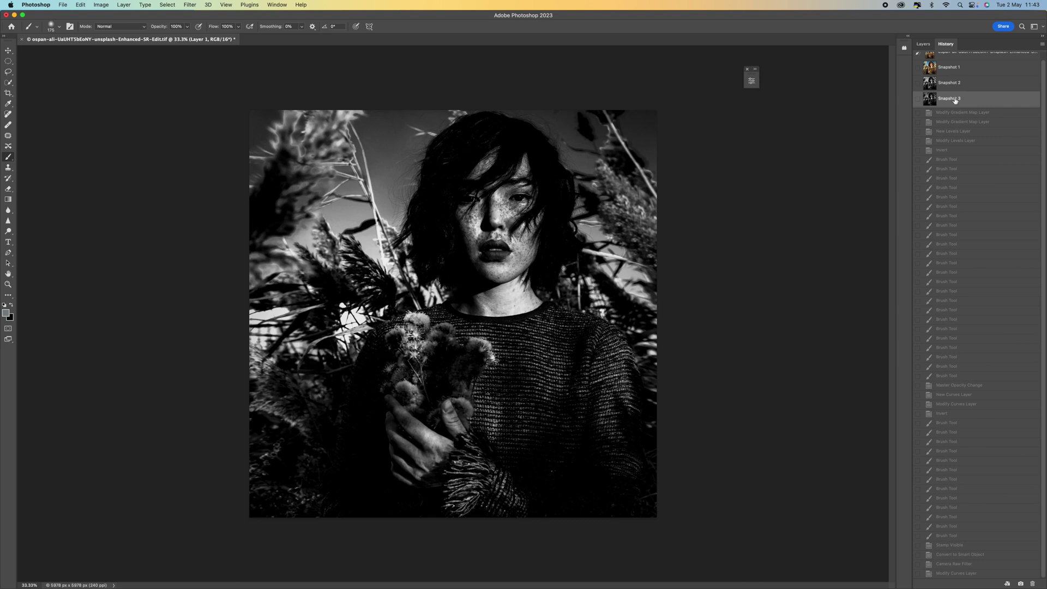
{"action": "left_click", "coordinate": [955, 69]}
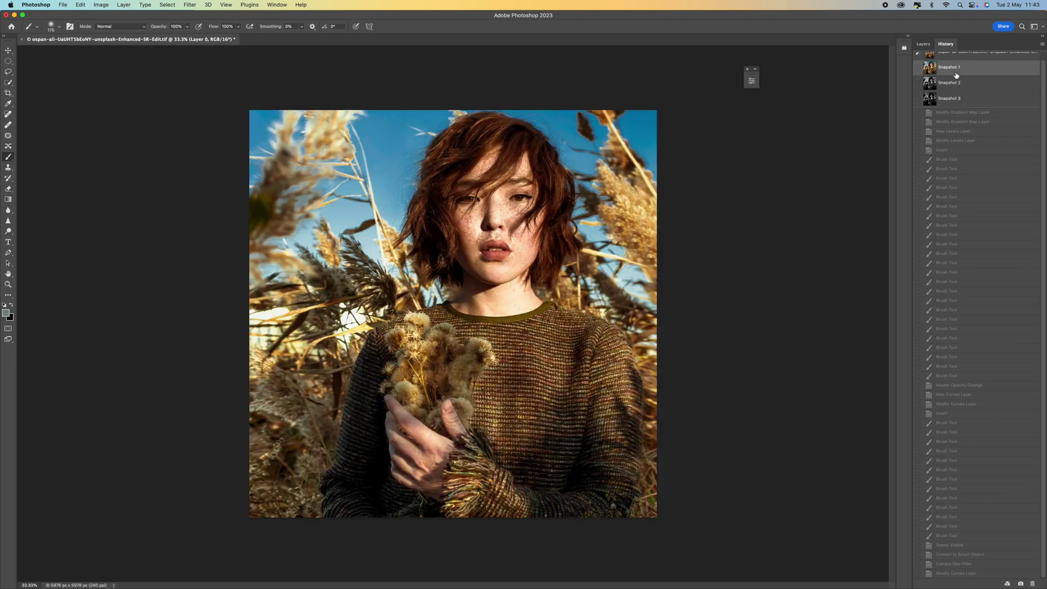
{"action": "left_click", "coordinate": [953, 98]}
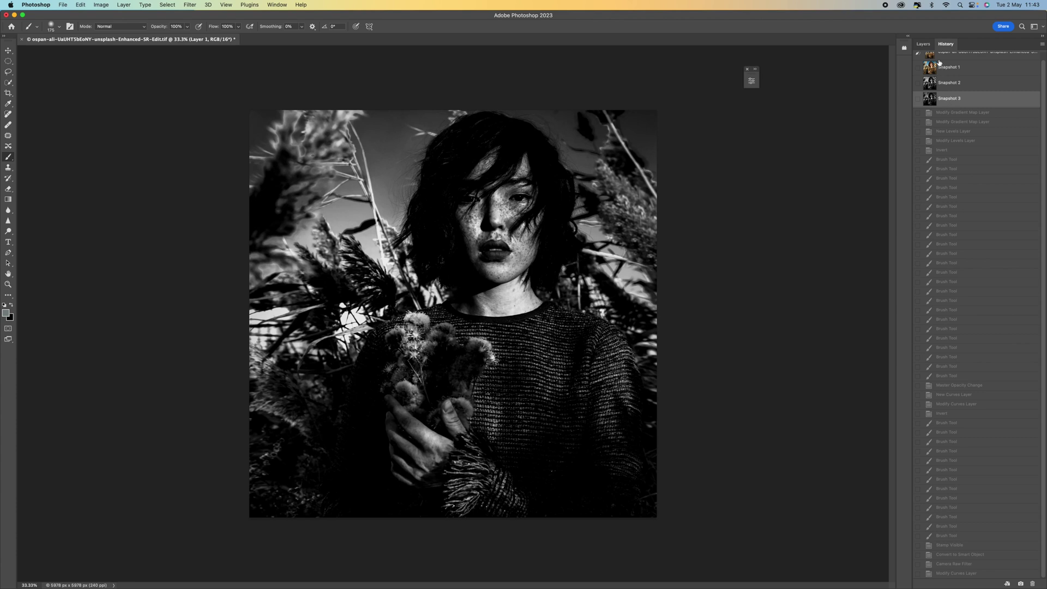
{"action": "left_click", "coordinate": [923, 45]}
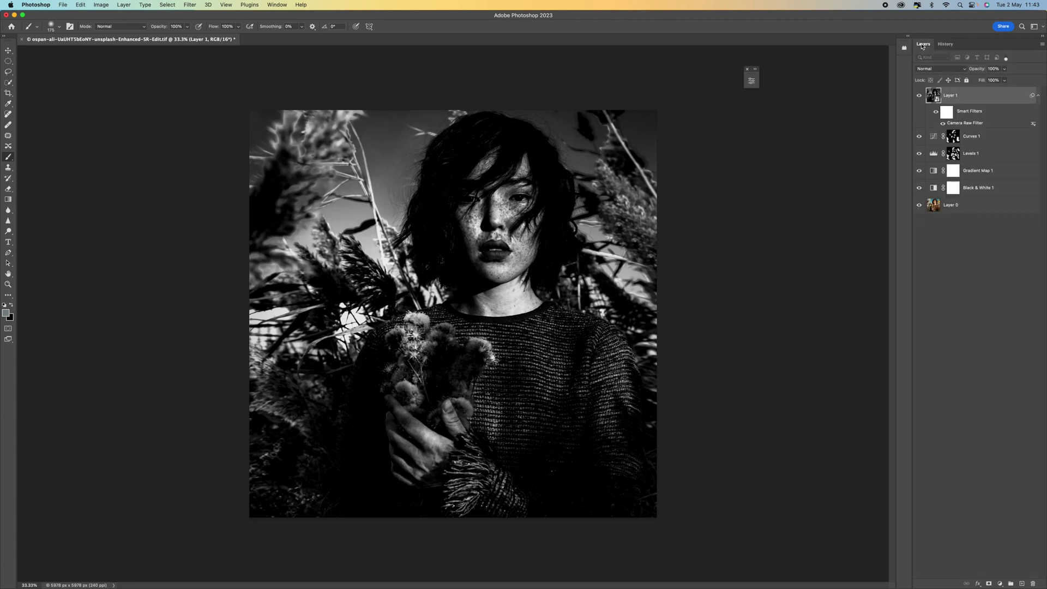